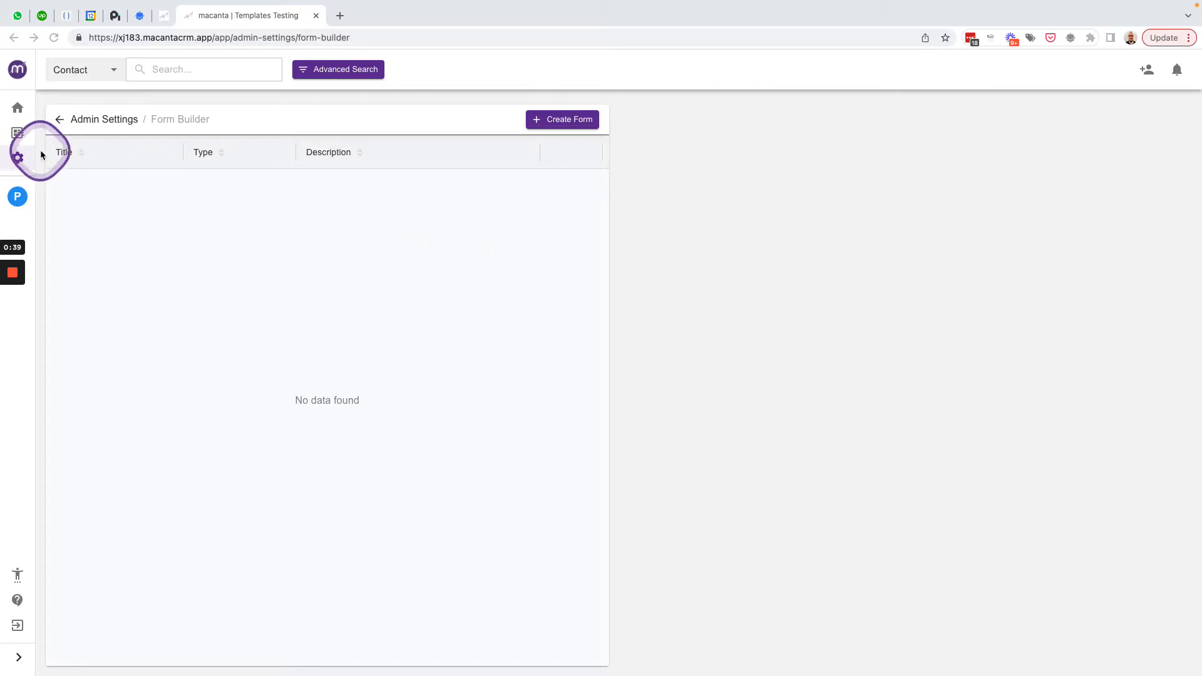
Start a new form in the admin settings' Form Builder and title it "2-Way Sync Demo".
left_click(18, 157)
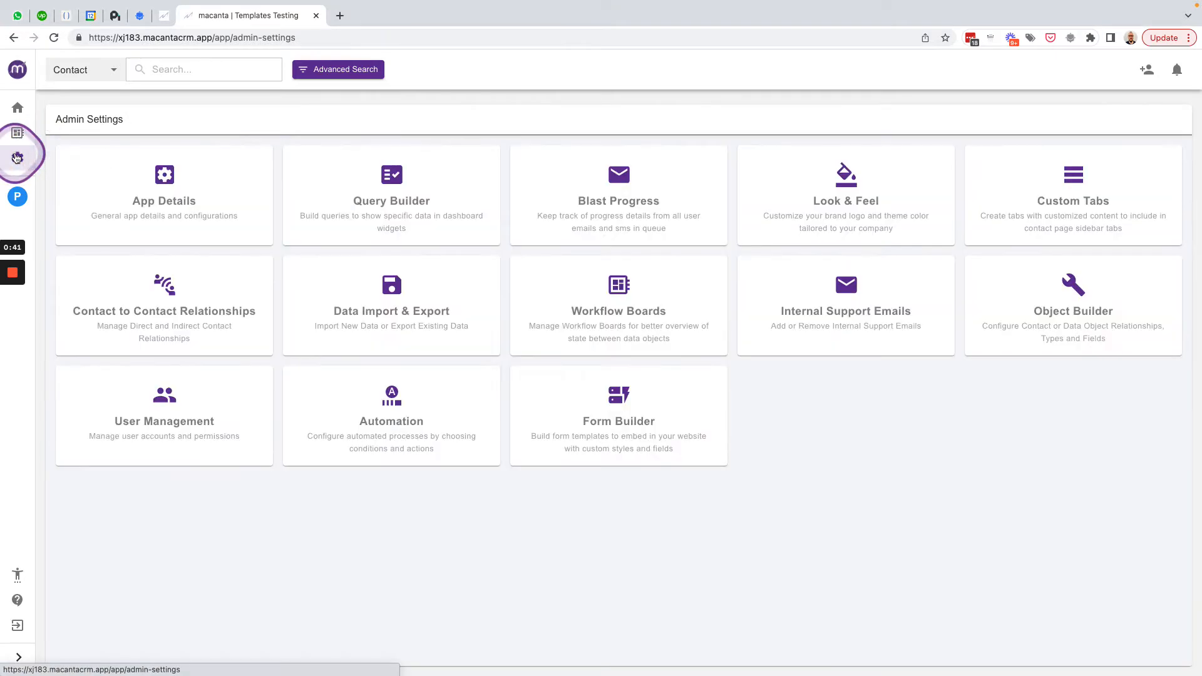
left_click(618, 404)
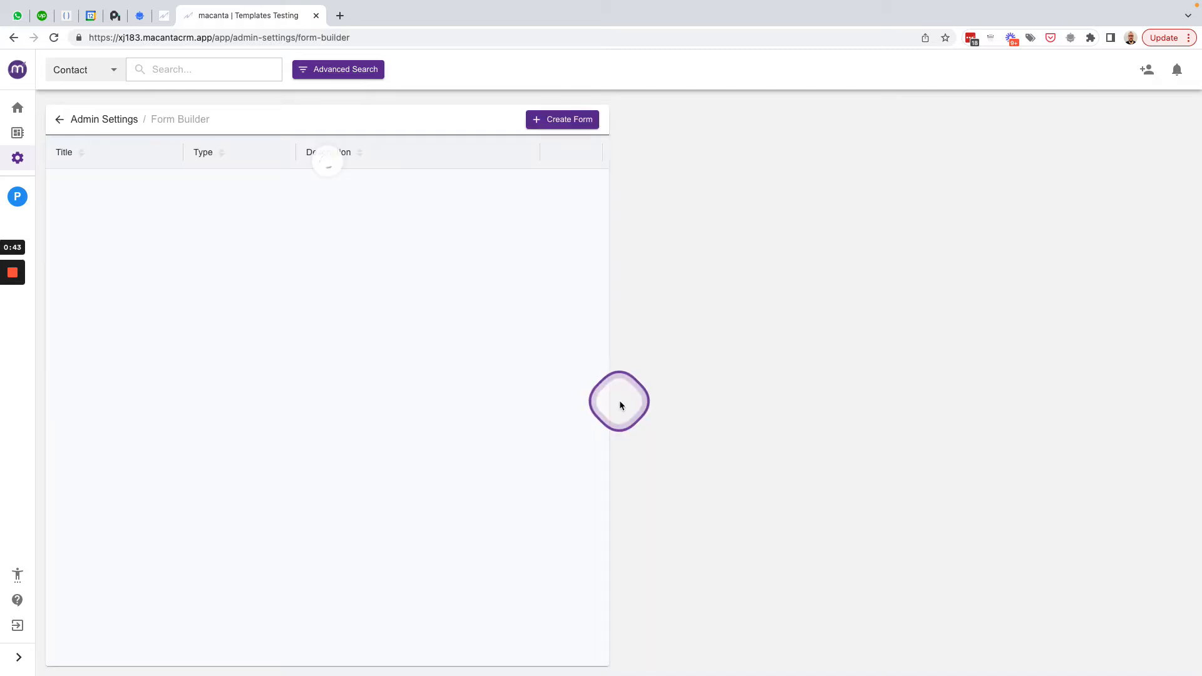
left_click(554, 120)
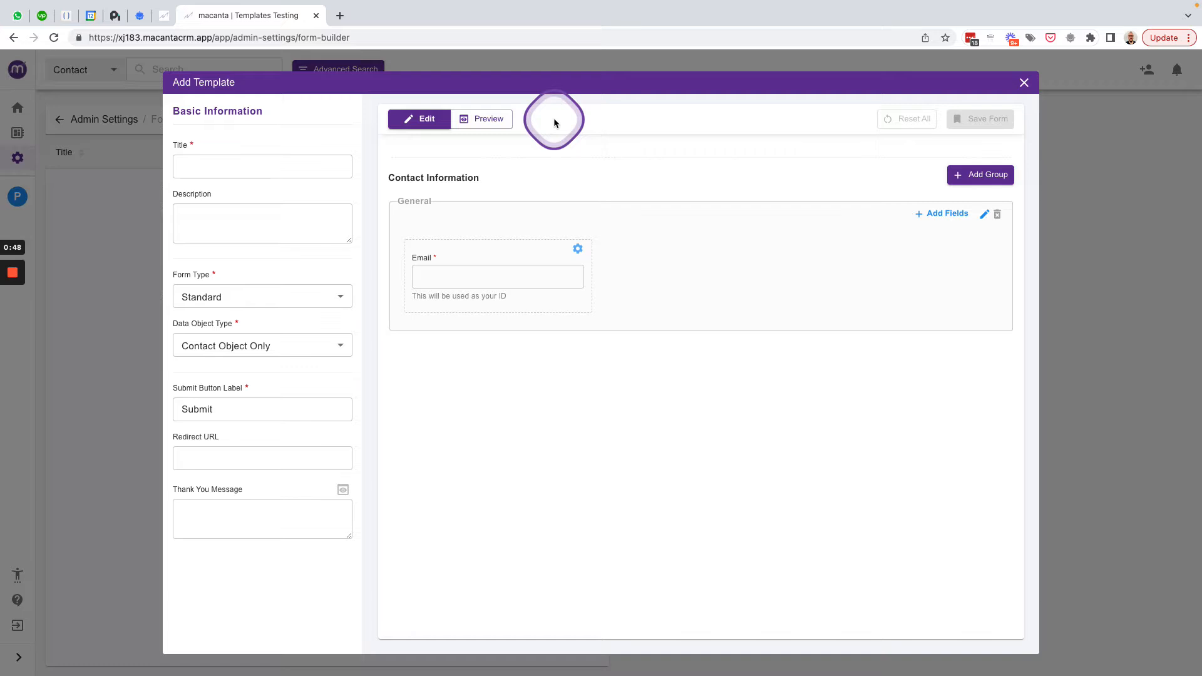
left_click(263, 154)
left_click(238, 162)
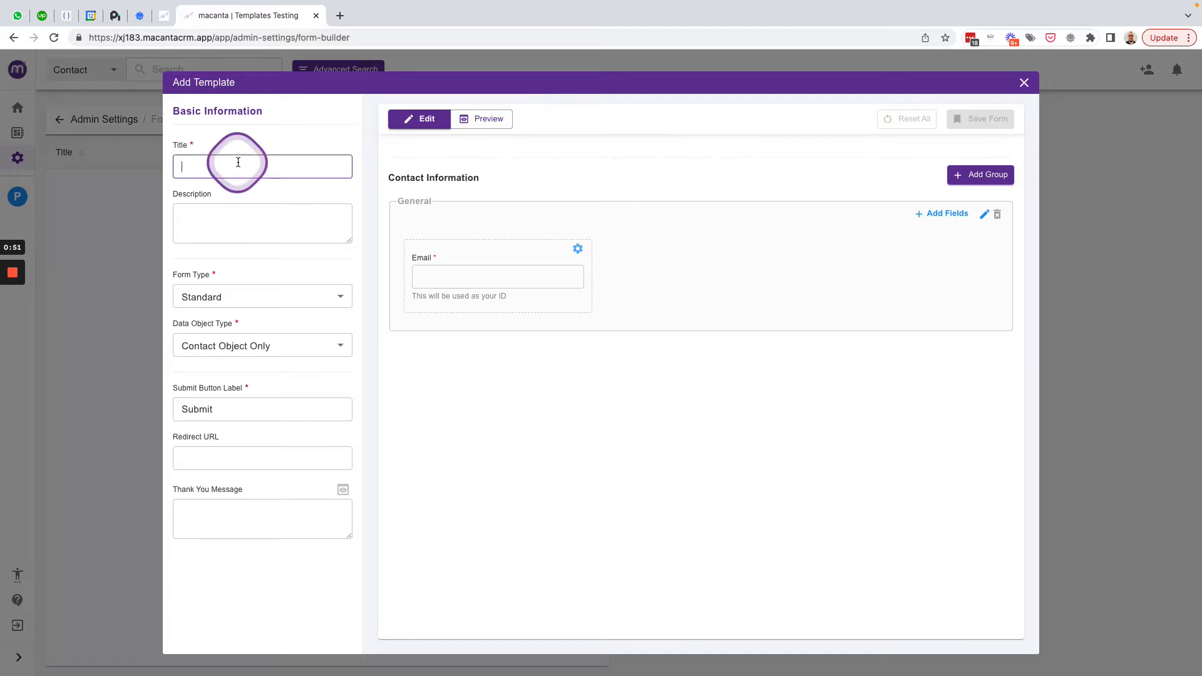
type("2-Way Sync")
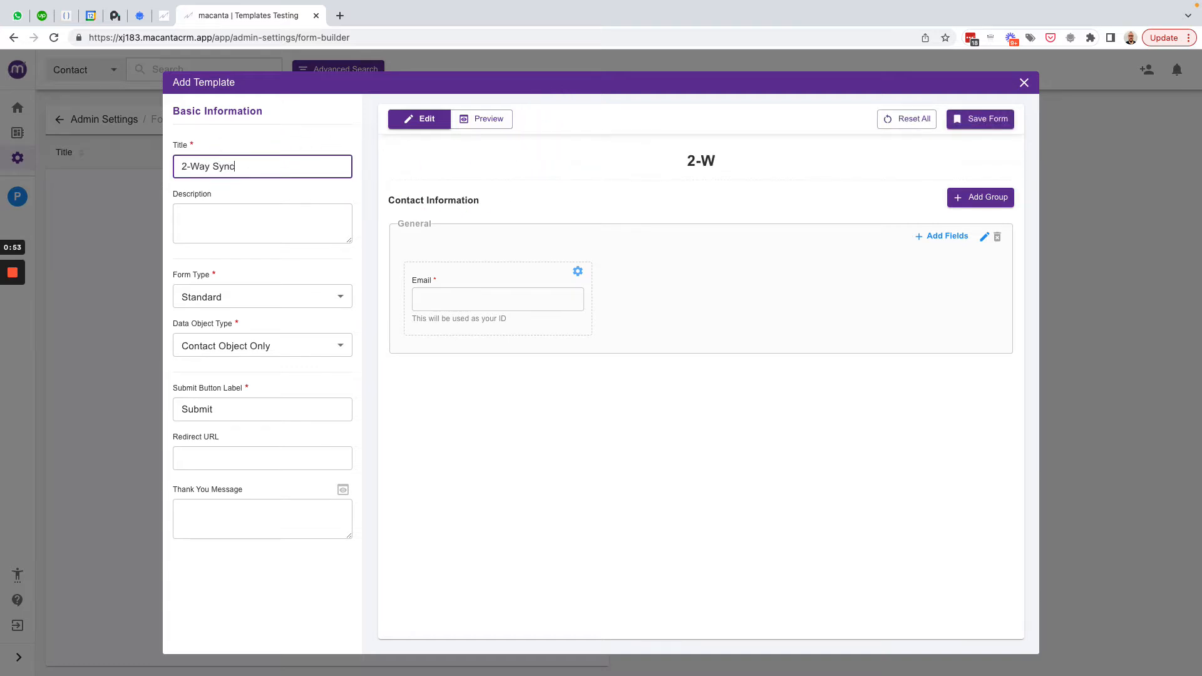
type(" Demo")
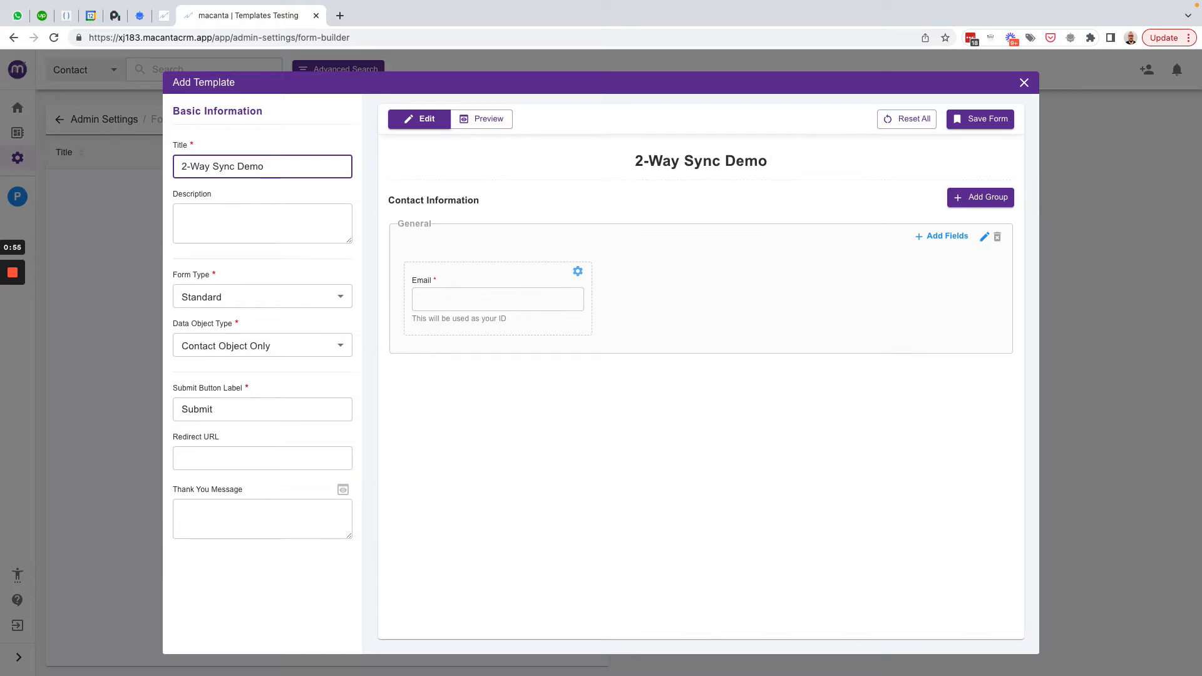
Set the form type to 2-Way Synced Form and the data object type to Companies.
left_click(228, 301)
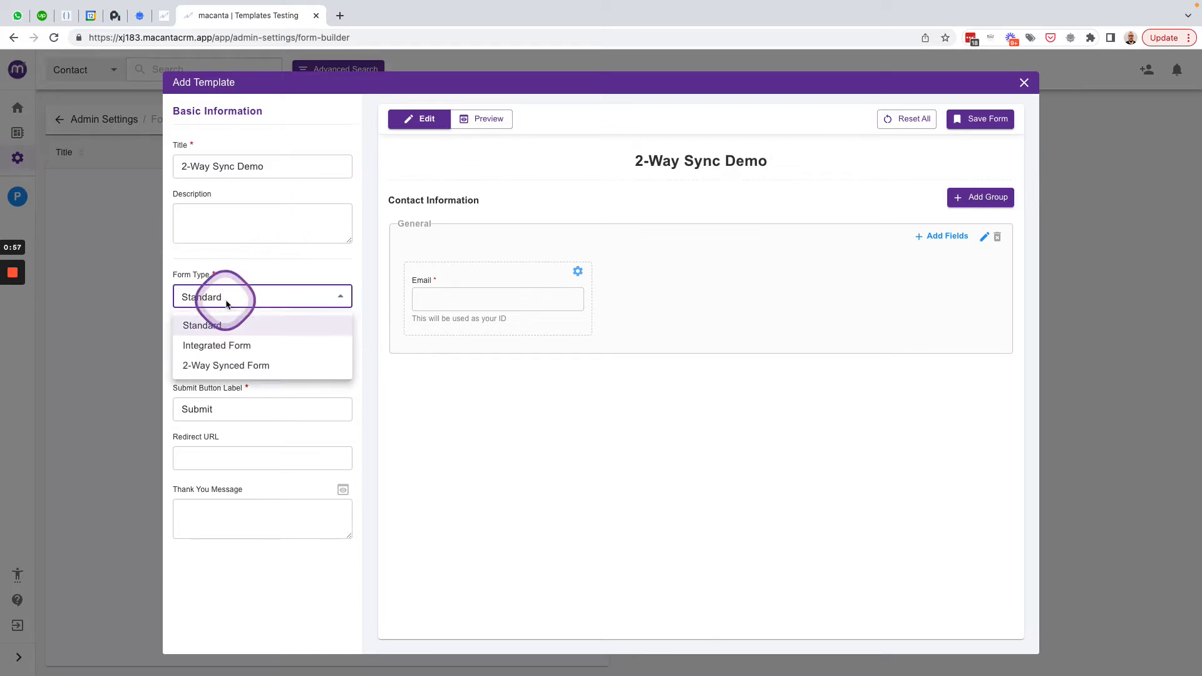
left_click(228, 364)
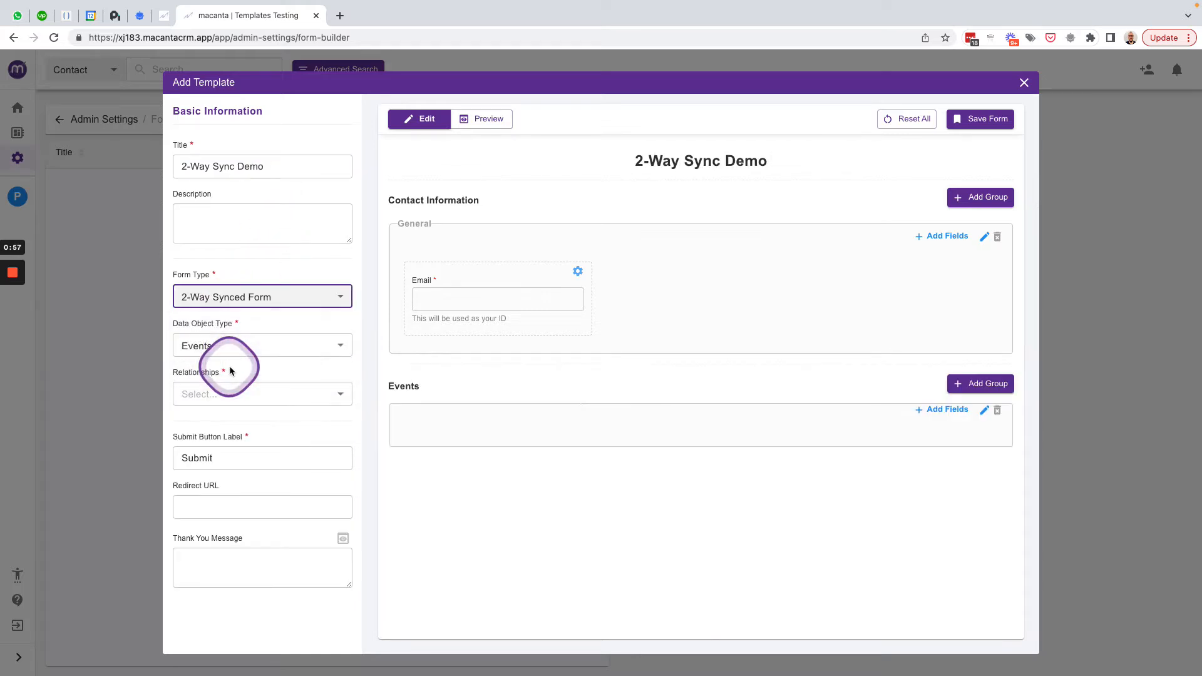
left_click(270, 348)
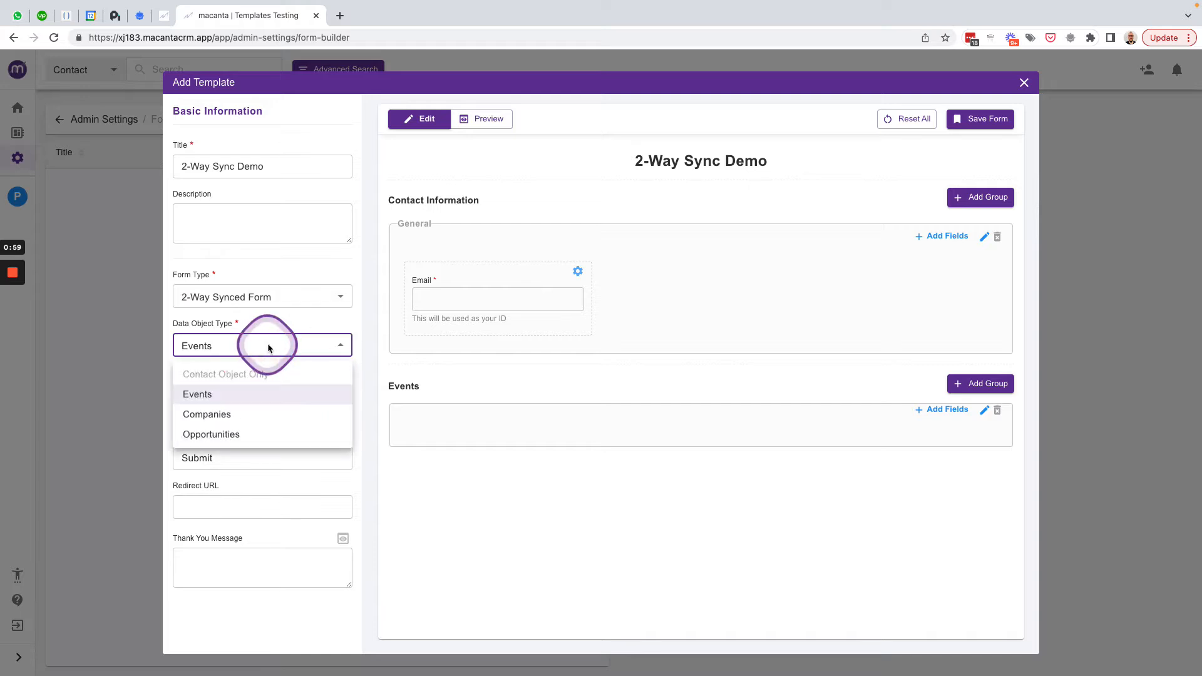
left_click(216, 418)
left_click(308, 370)
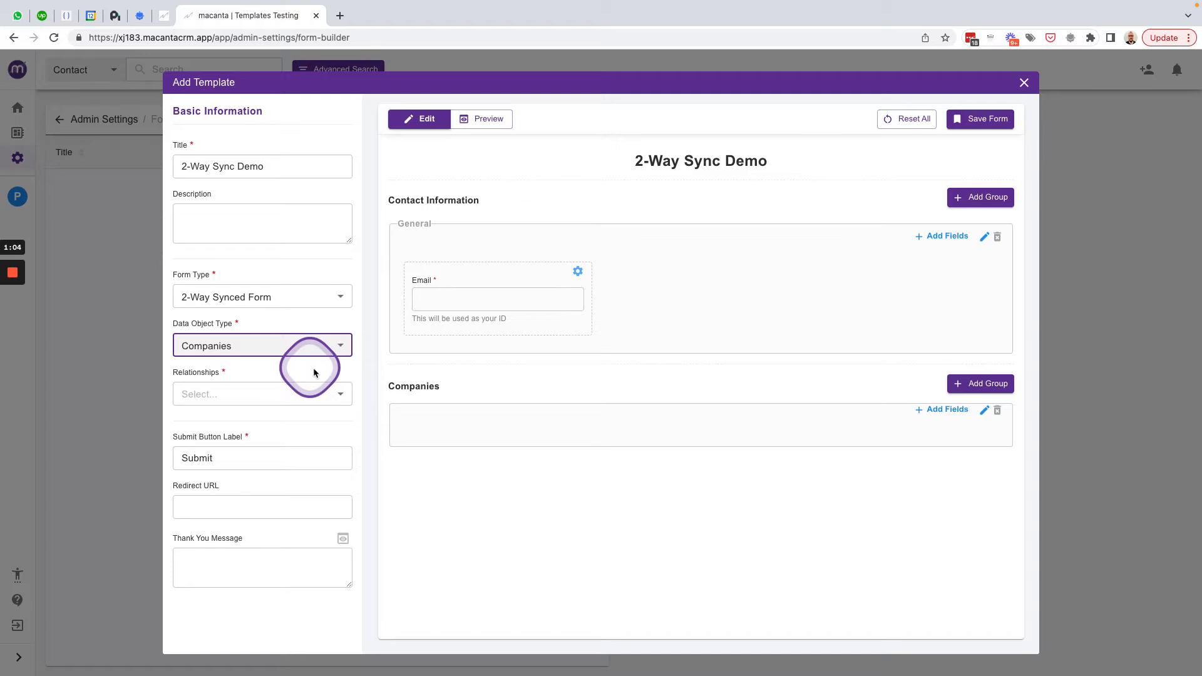
Choose Key Contact as the form's only relationship to the company.
left_click(306, 391)
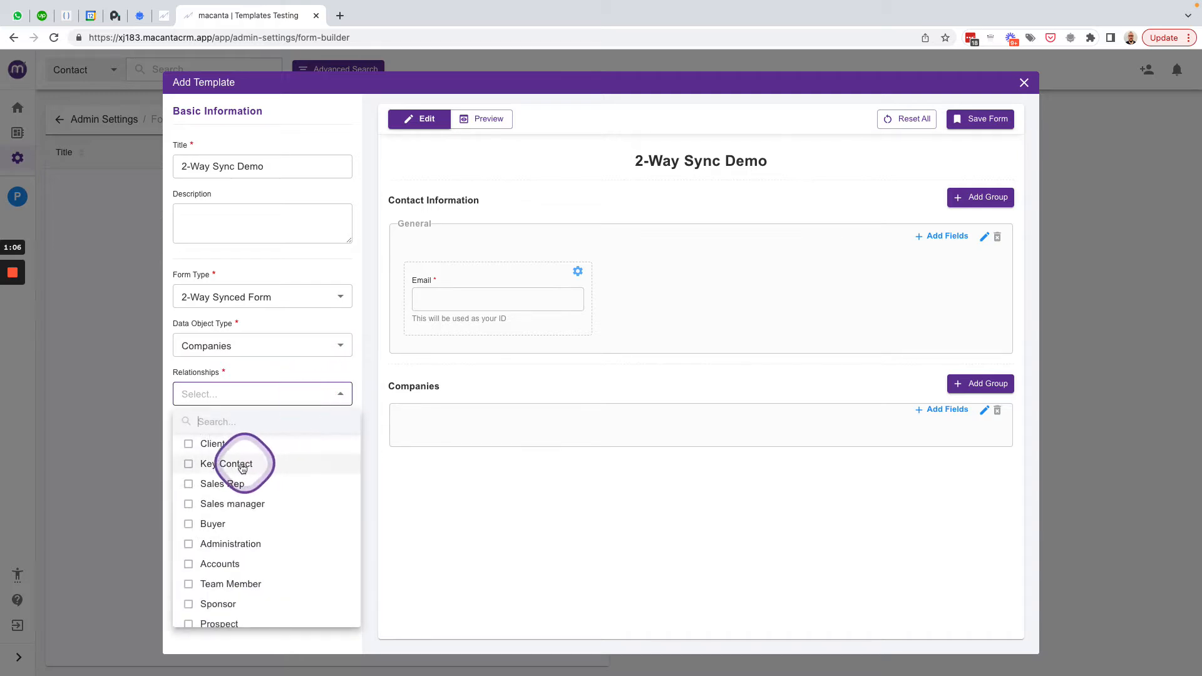
left_click(242, 468)
left_click(350, 379)
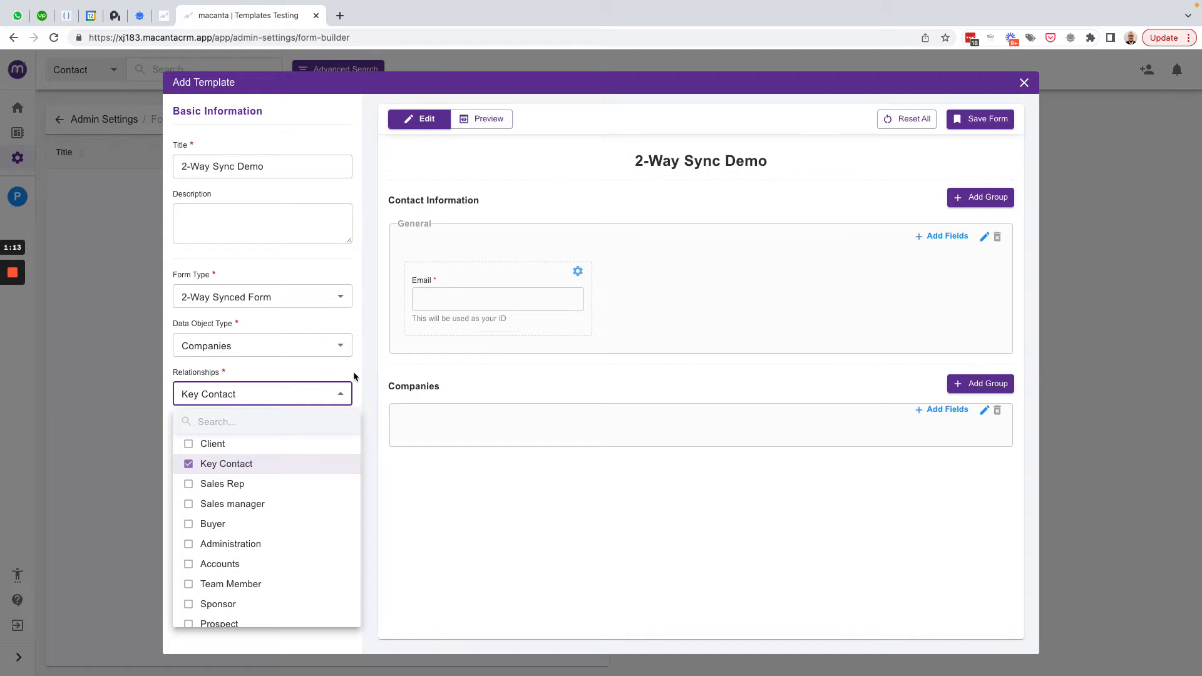
left_click(354, 376)
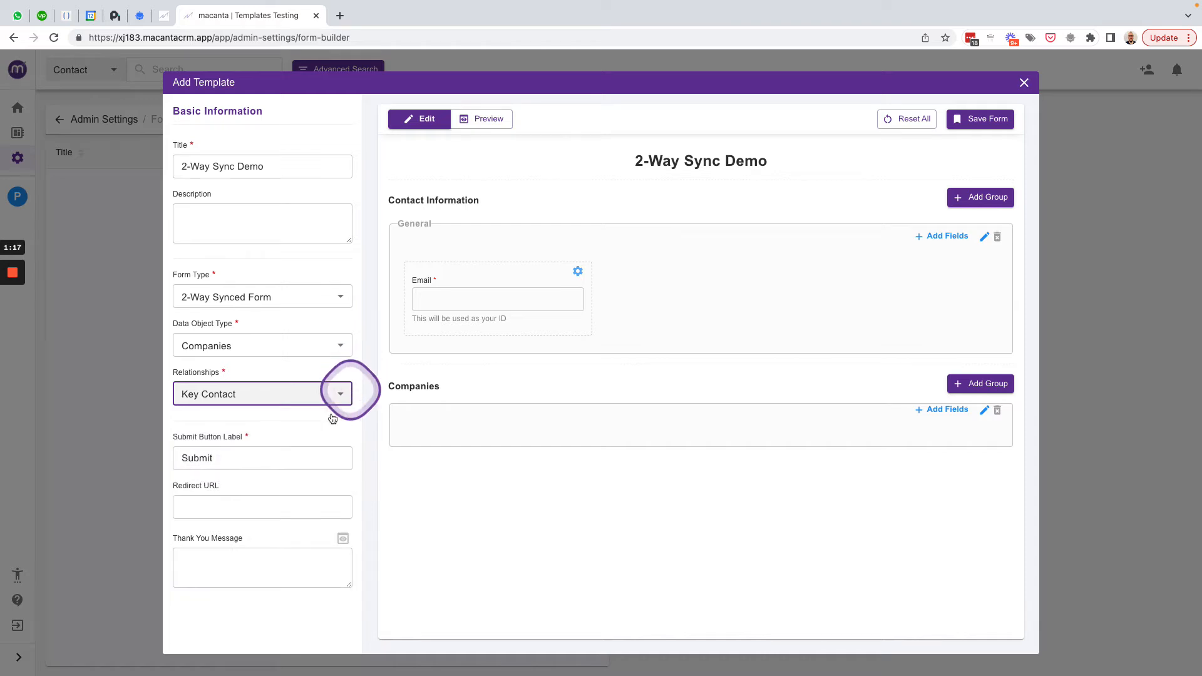
Change the form's submit button label to "Update Company Information".
double_click(211, 458)
type("Up")
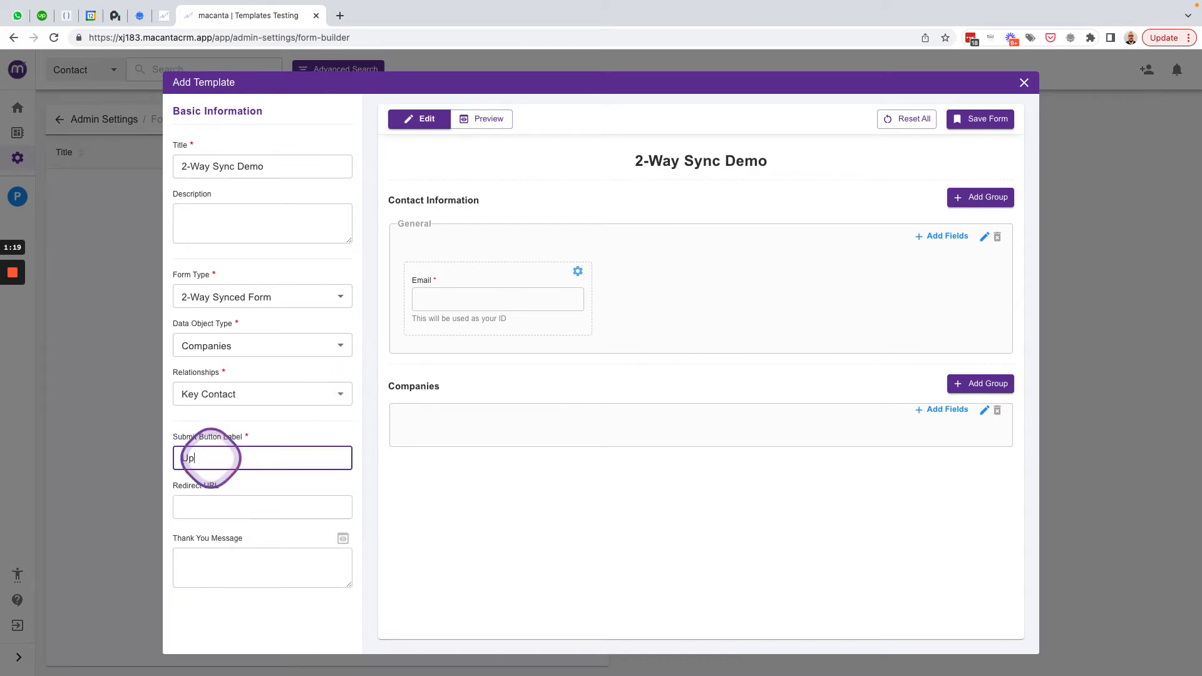
type("date Company")
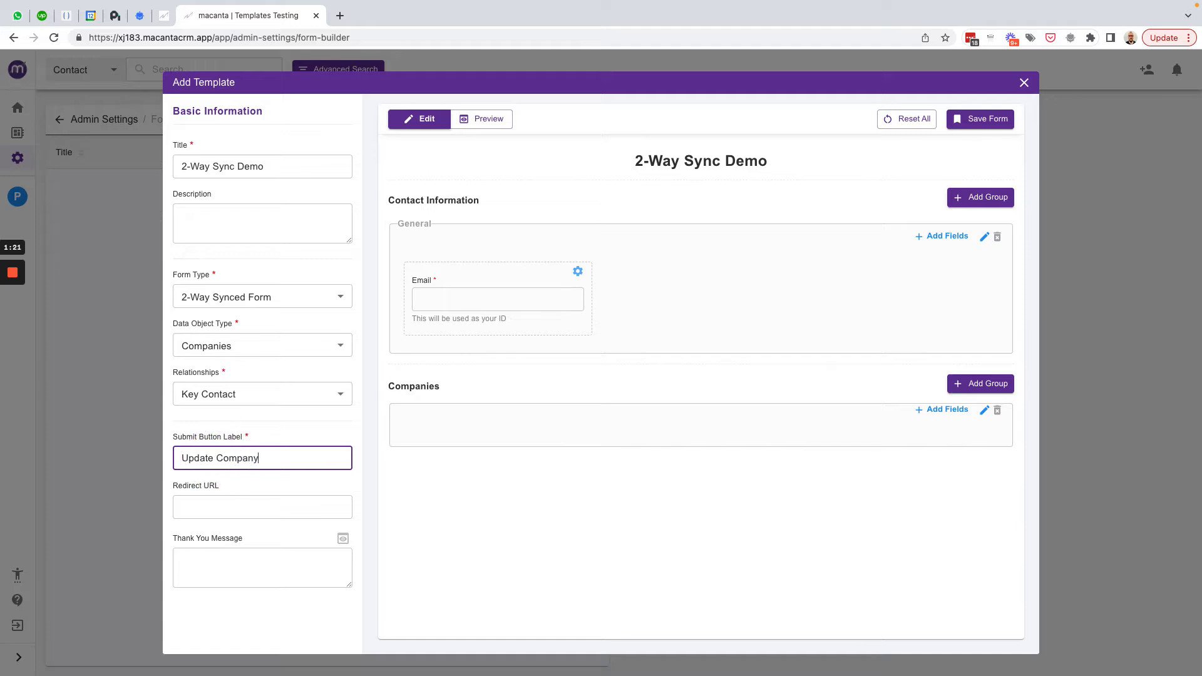
type(" Information")
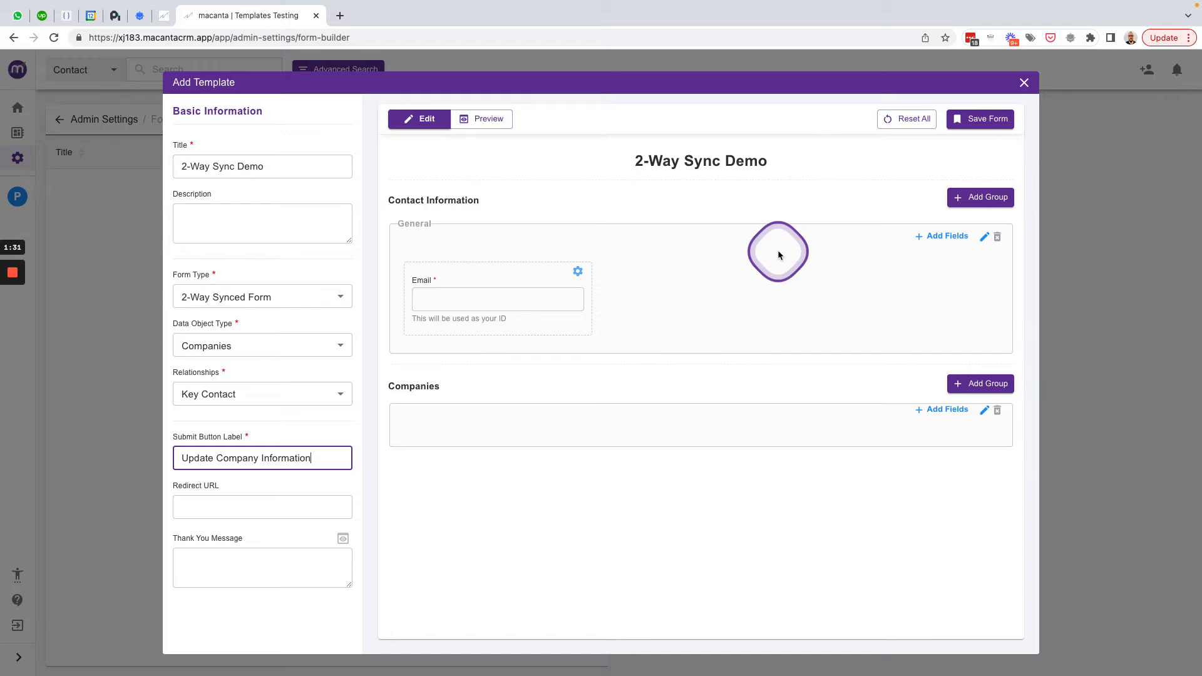
Add the Company Address, Company Name, Number of Employees, Sector, Turnover and Website fields to the first column of the Companies group.
left_click(943, 410)
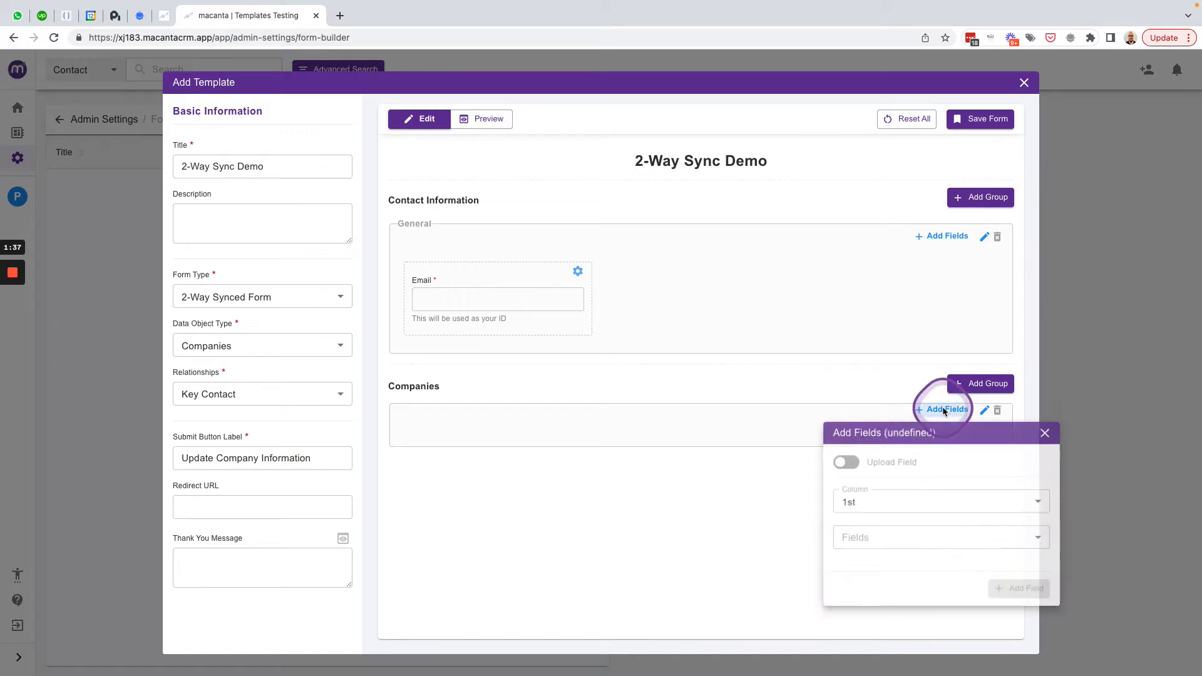
left_click(877, 540)
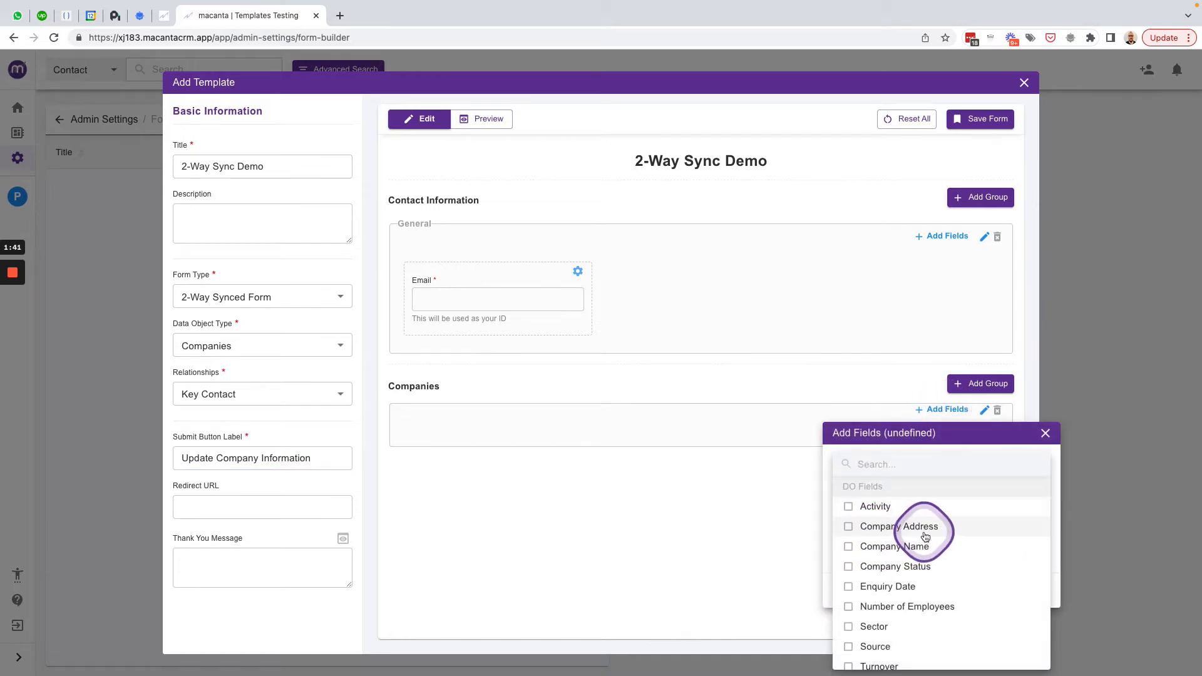
left_click(849, 547)
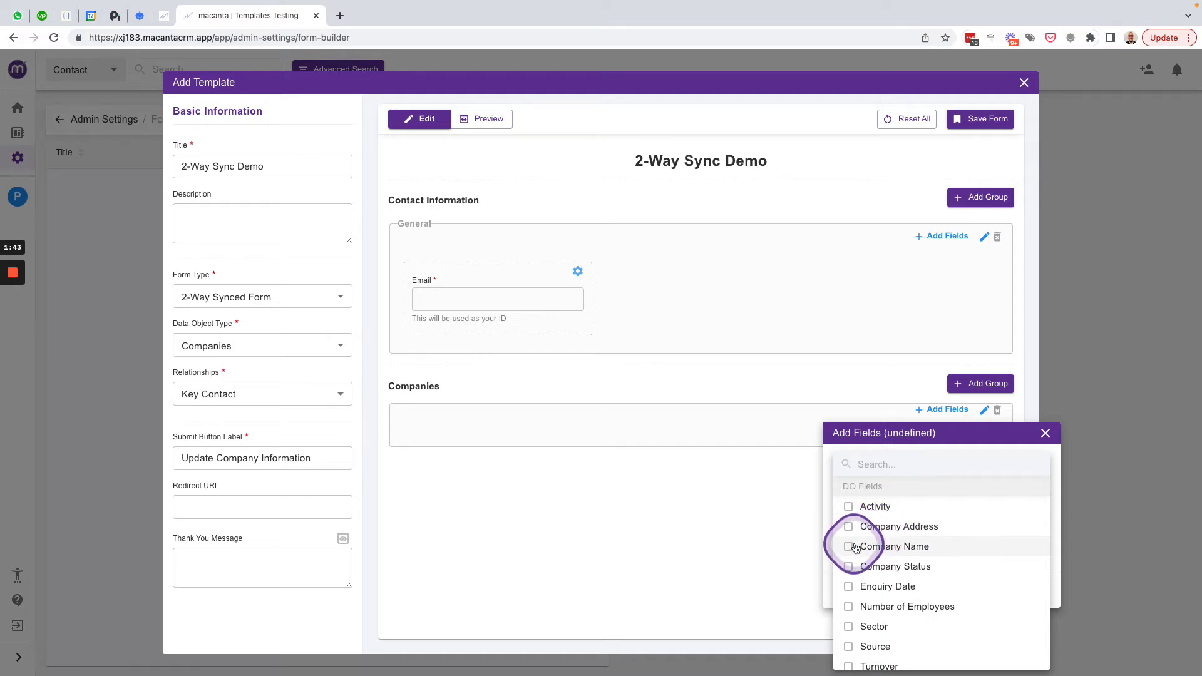
left_click(851, 527)
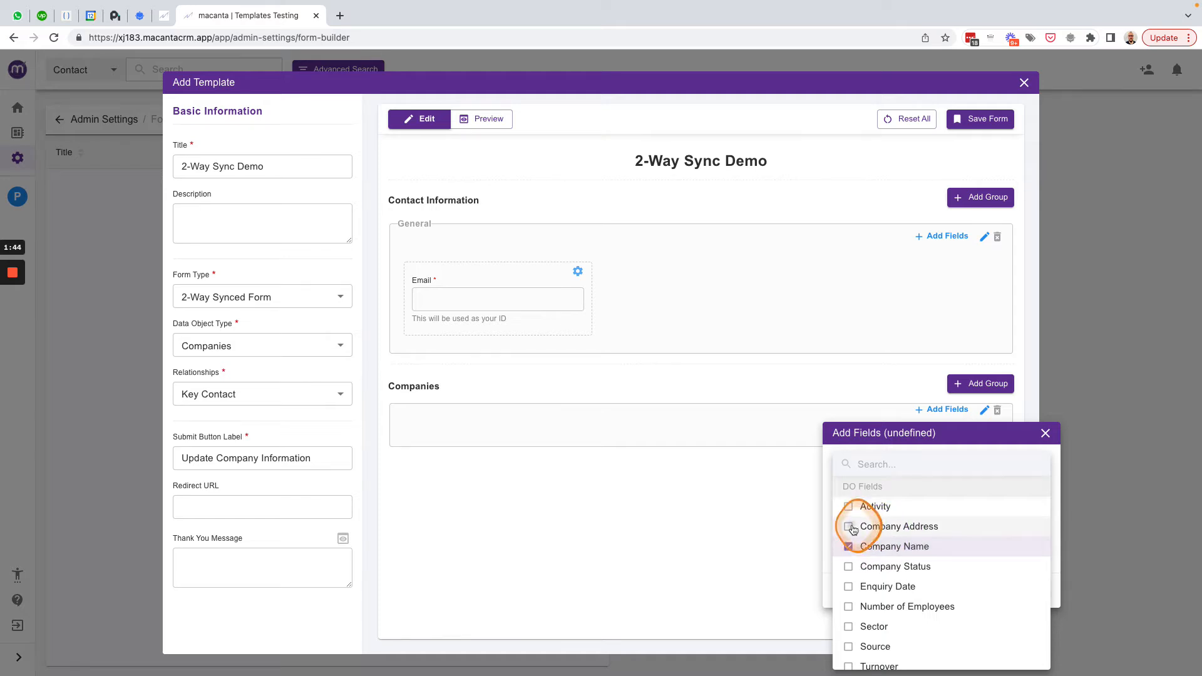
scroll(851, 563, "down", 1)
left_click(863, 581)
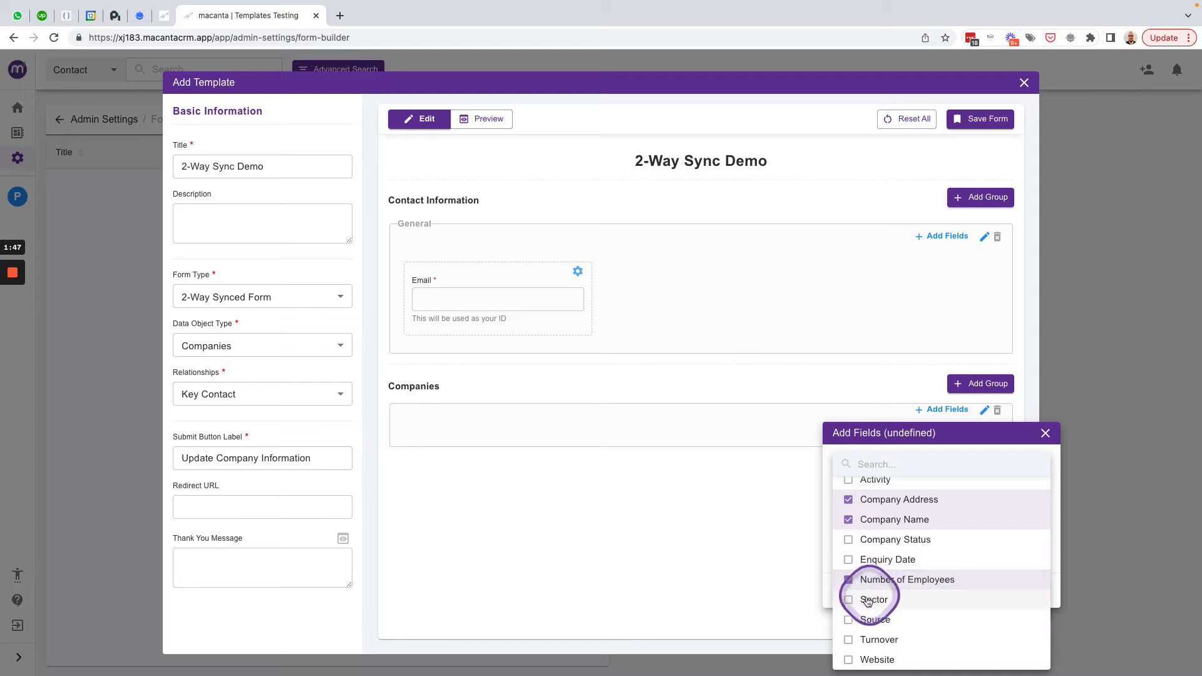
left_click(866, 601)
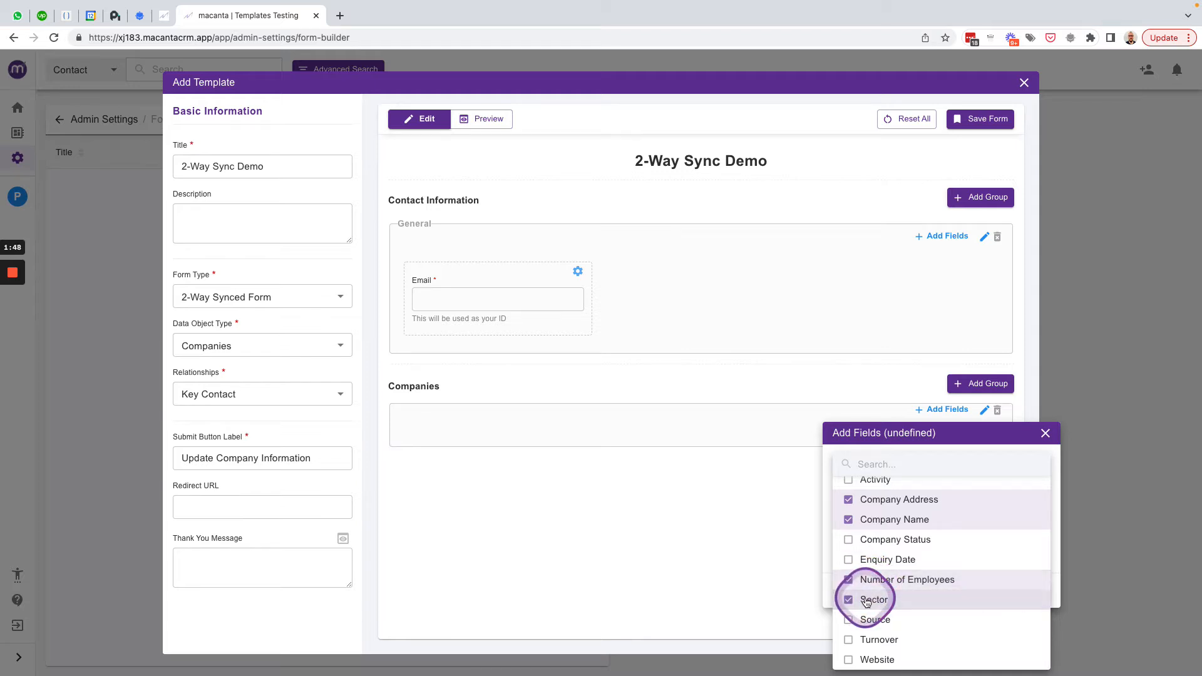
left_click(870, 639)
left_click(863, 658)
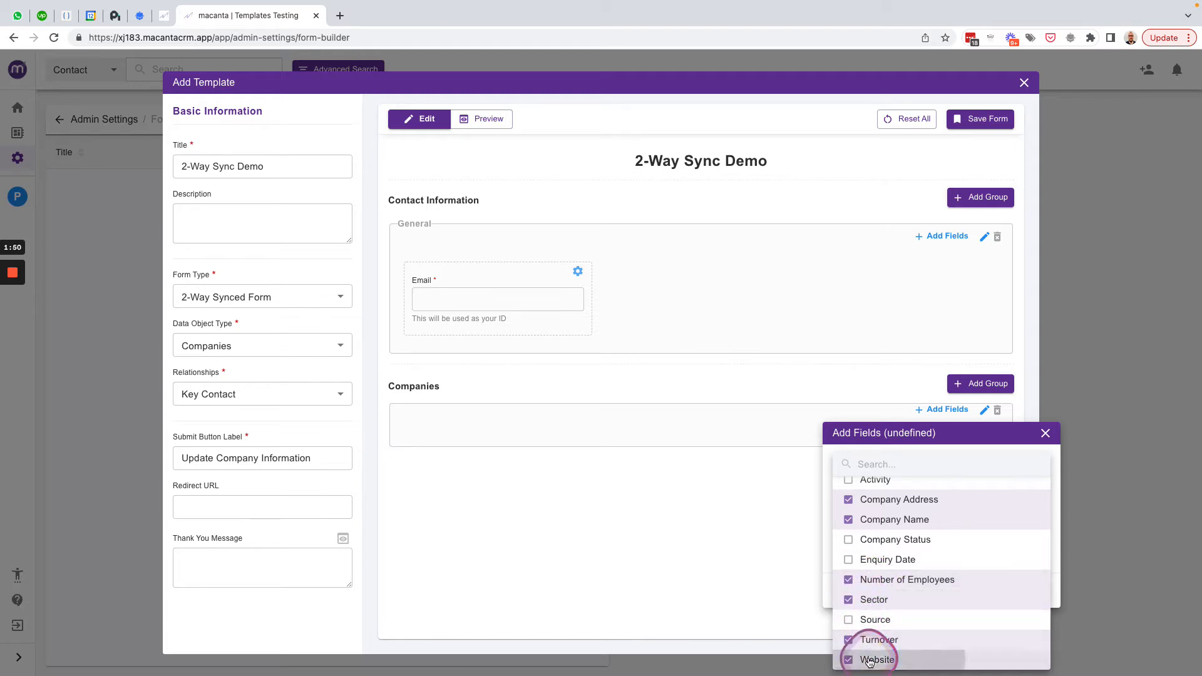
left_click(824, 521)
left_click(1023, 592)
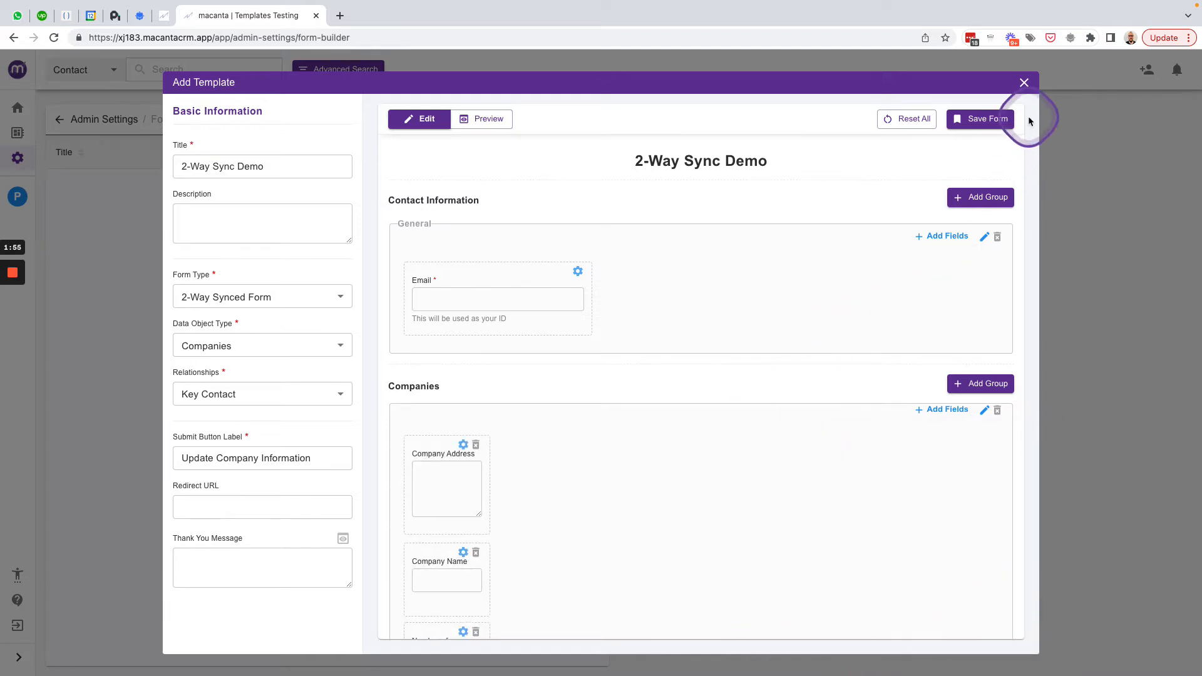
Save the new form and reopen it from the forms list for editing.
left_click(978, 120)
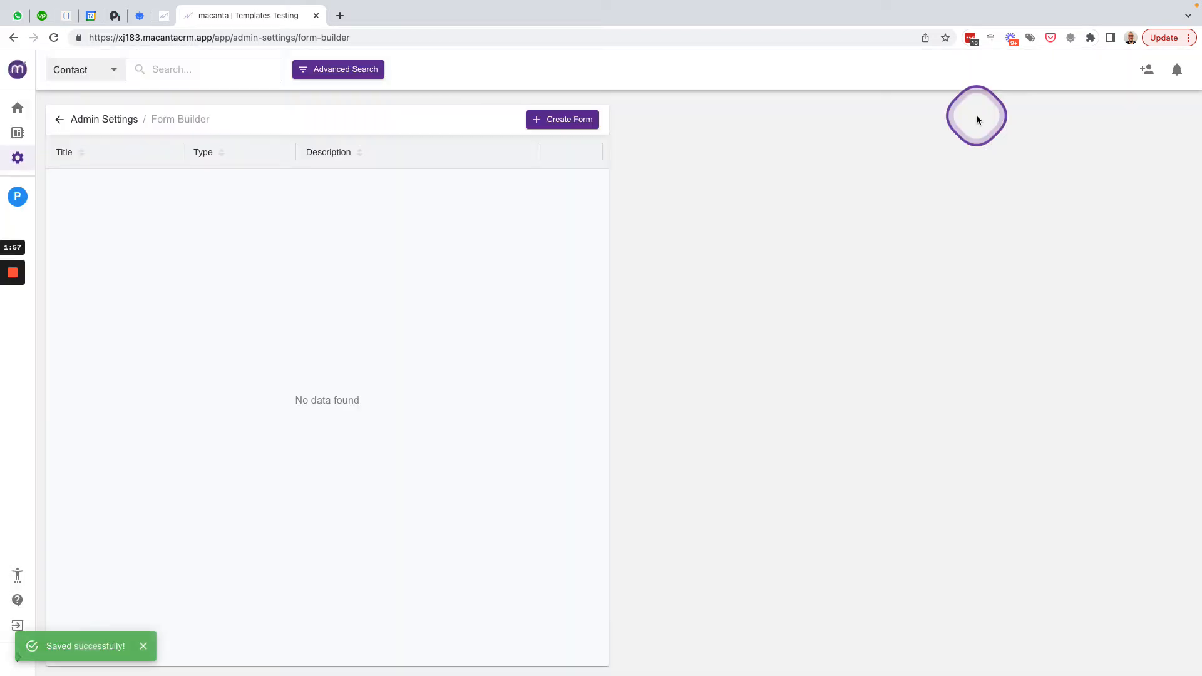
left_click(569, 336)
left_click(552, 186)
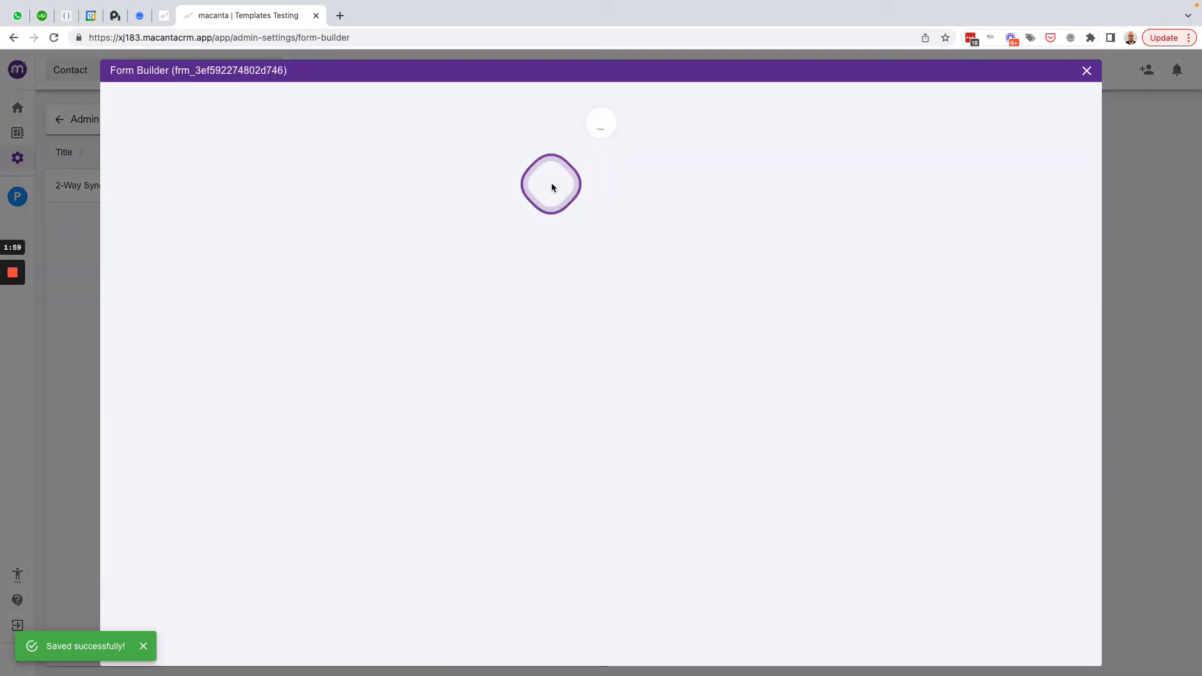
Edit the Companies section's field group to have 4 columns and the name "Company Info".
scroll(824, 379, "down", 3)
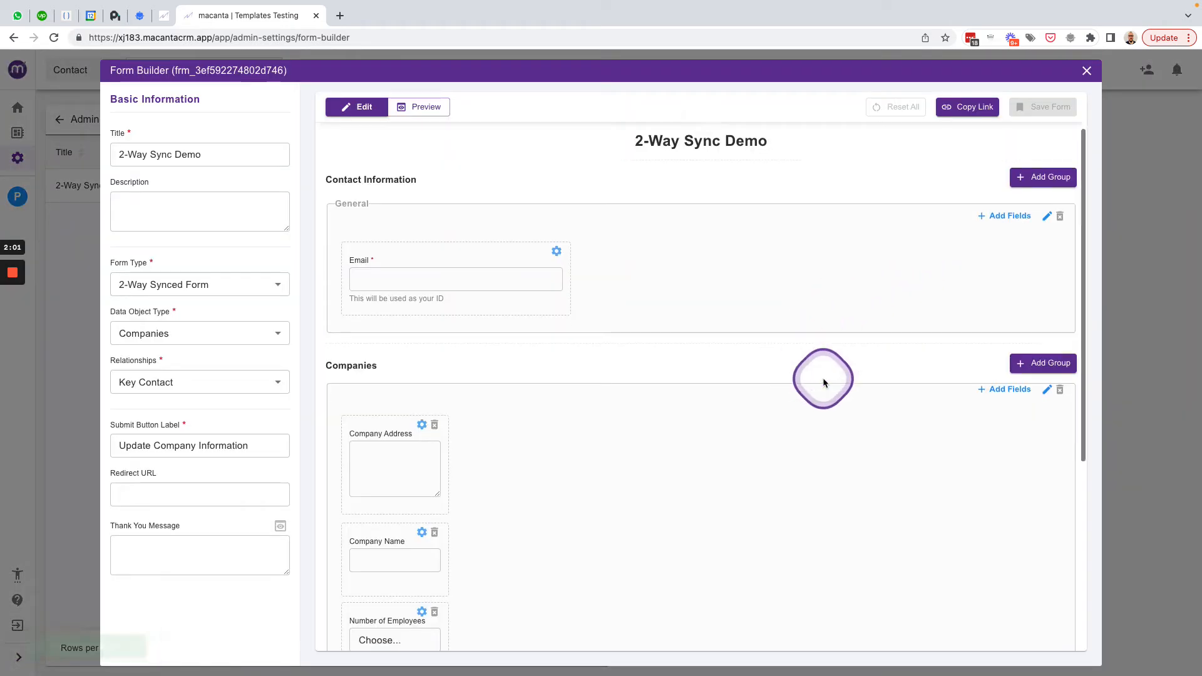
left_click(1046, 271)
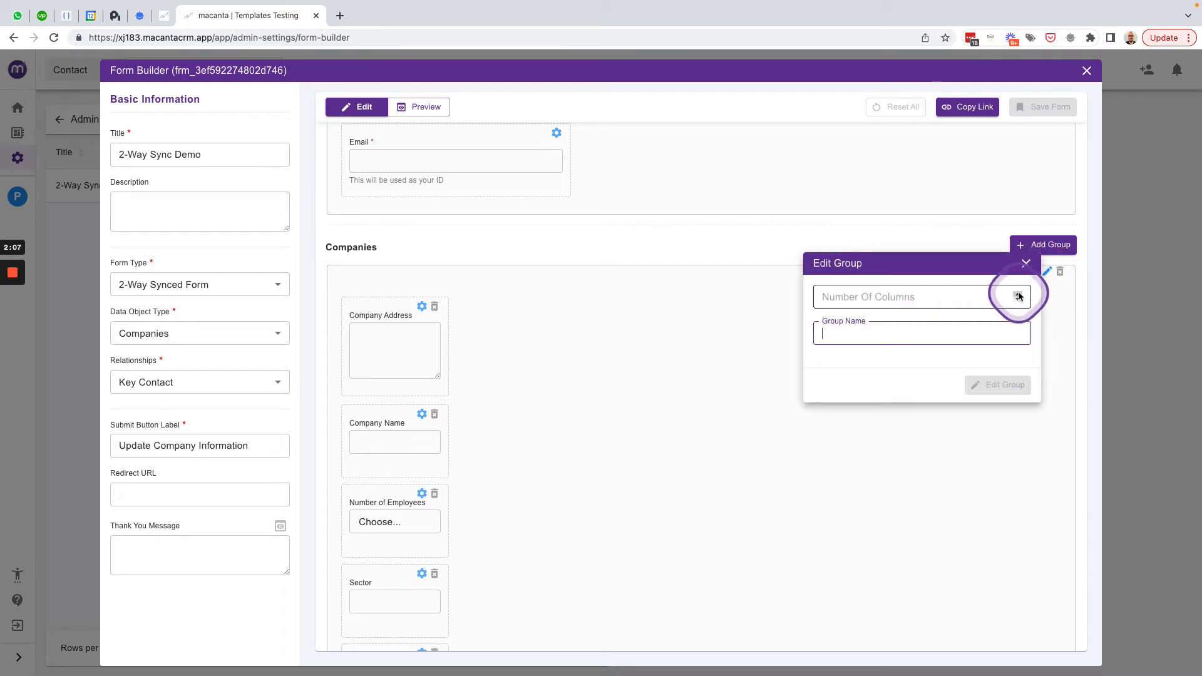
left_click(1018, 295)
left_click(1018, 295)
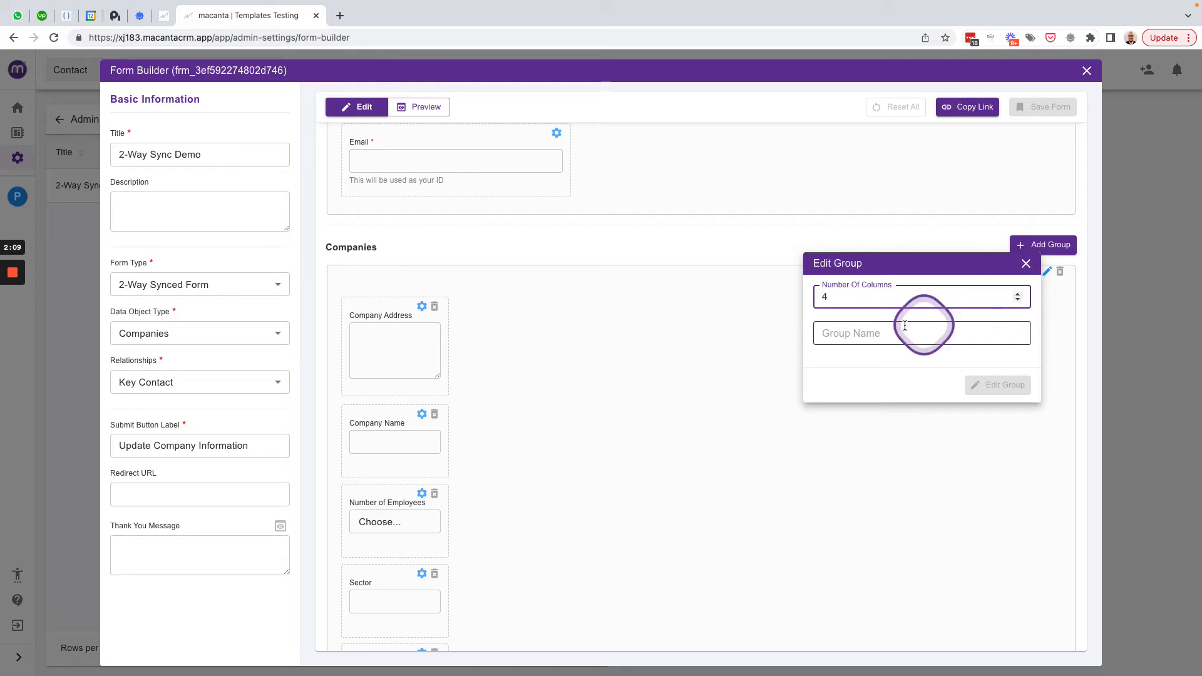
left_click(871, 328)
type("Compa")
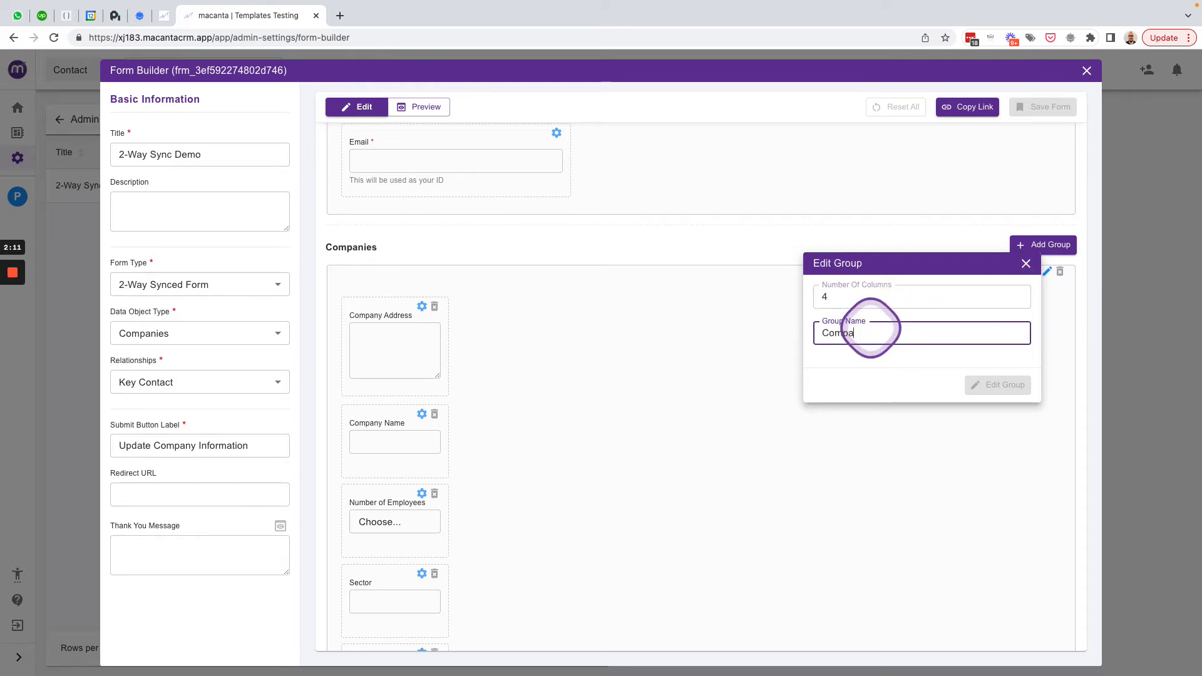
type("ny Info")
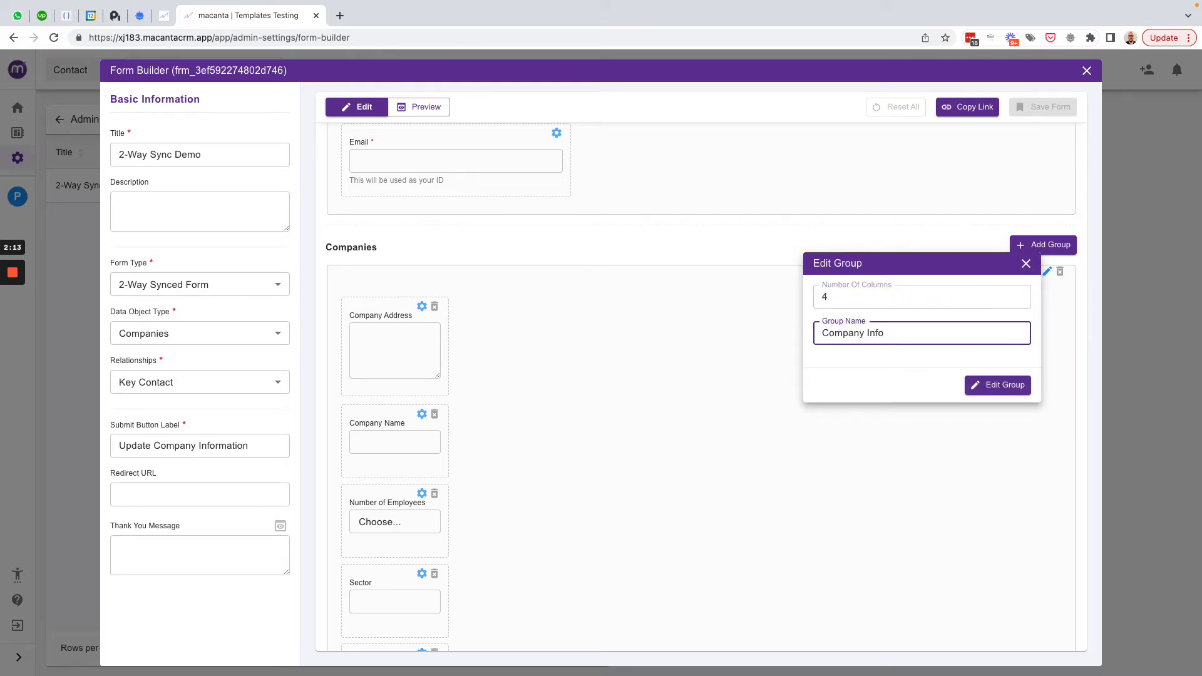
left_click(997, 385)
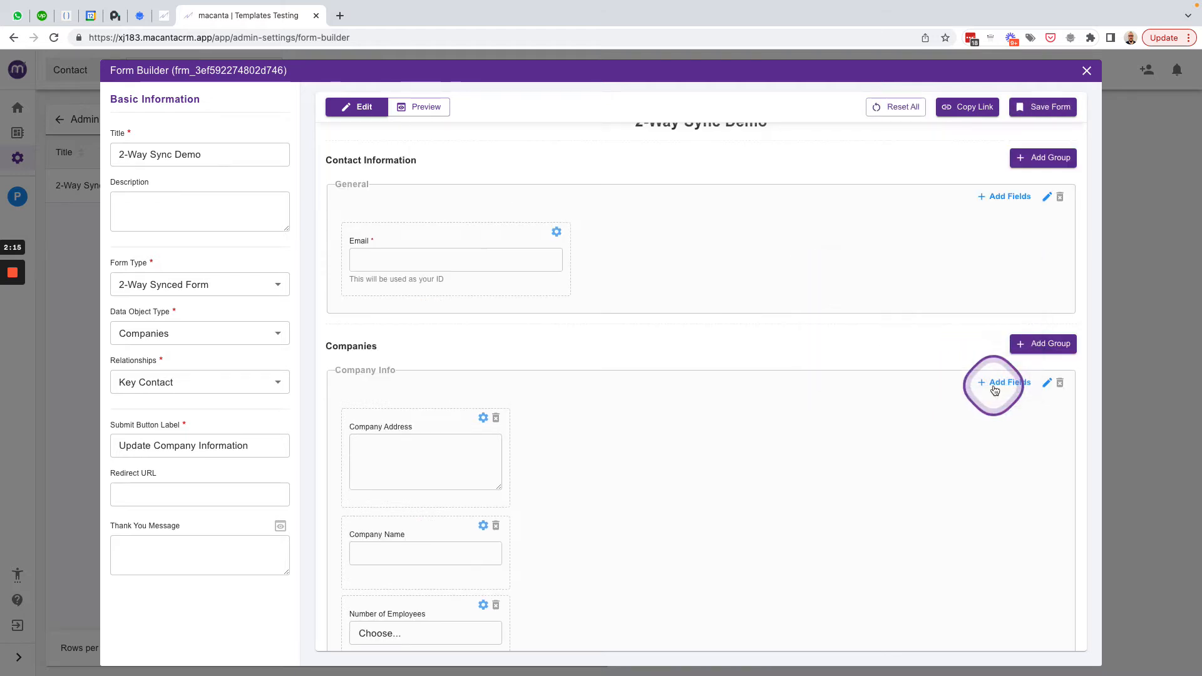
Arrange the Company Info fields: Company Address in column one, Company Name and Website in two, Number of Employees and Turnover in three, Sector in four.
scroll(720, 361, "down", 5)
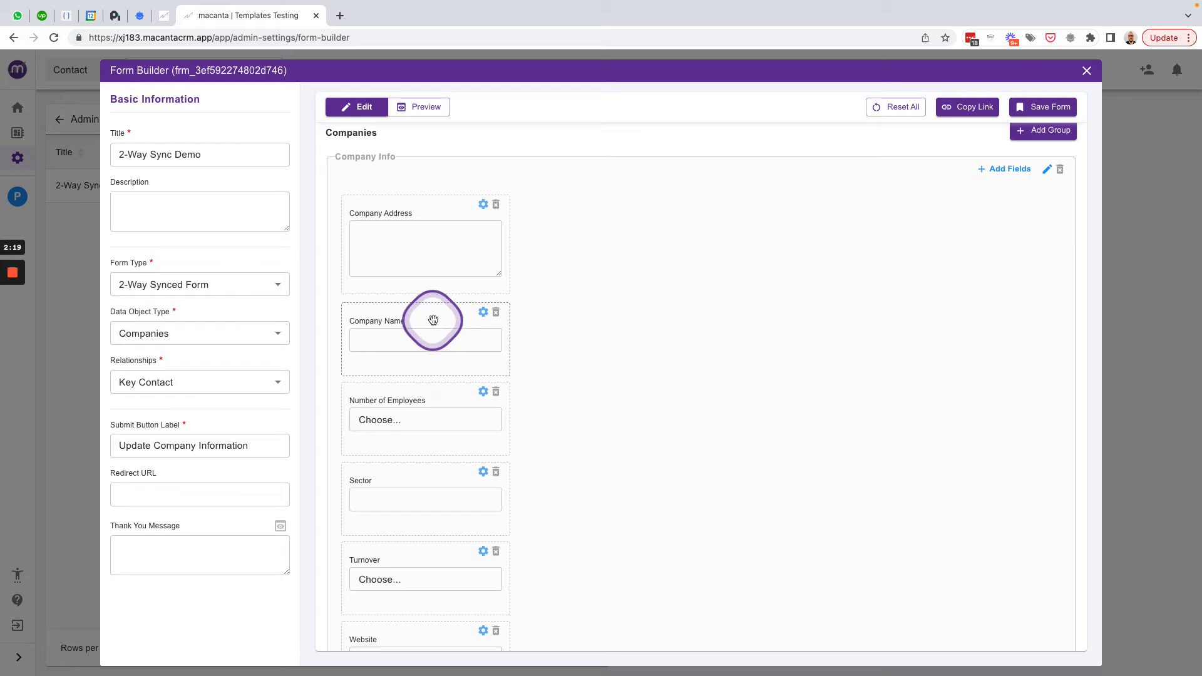
left_click_drag(431, 398, 579, 228)
left_click_drag(411, 320, 407, 207)
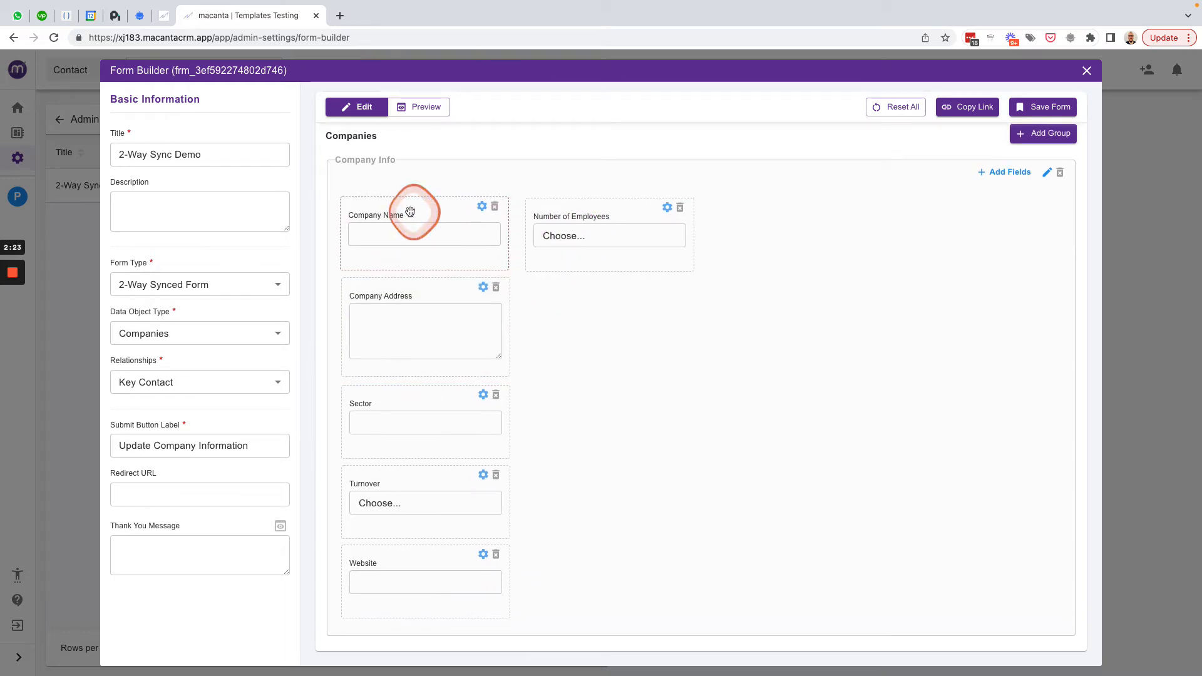
left_click_drag(427, 294, 757, 343)
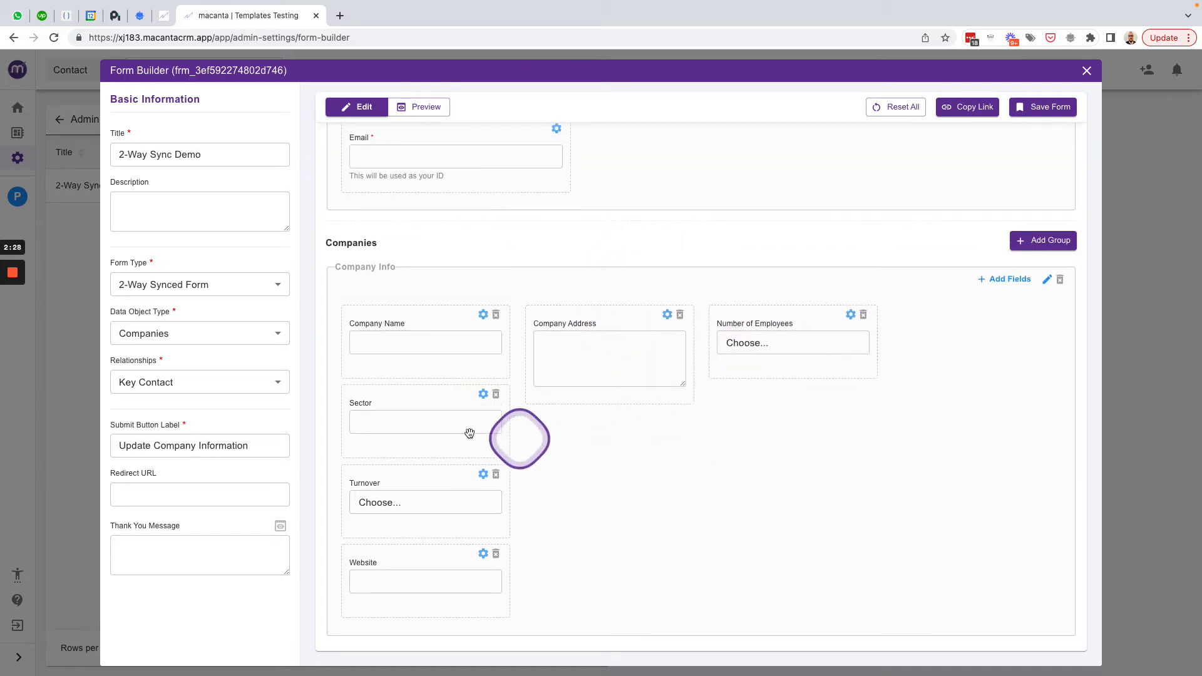
left_click_drag(400, 405, 953, 398)
left_click_drag(434, 559, 614, 516)
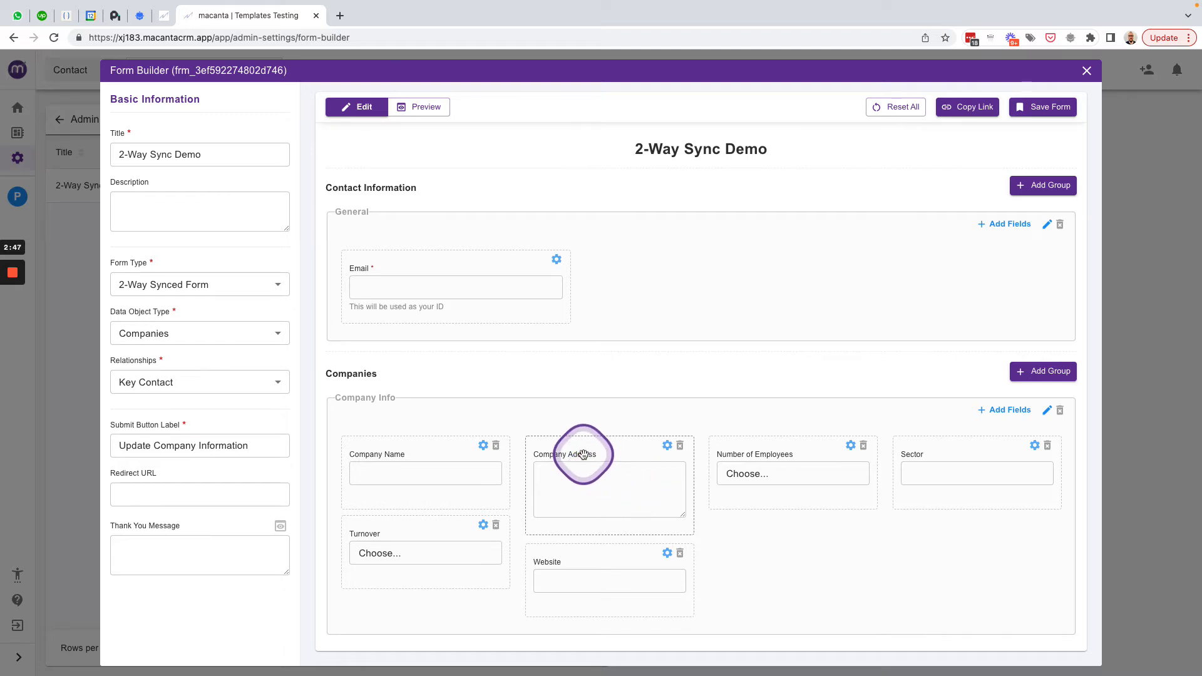
mouse_move(583, 455)
left_mouse_down()
mouse_move(402, 457)
mouse_move(400, 486)
mouse_move(579, 400)
mouse_move(579, 434)
left_mouse_up()
scroll(399, 462, "down", 1)
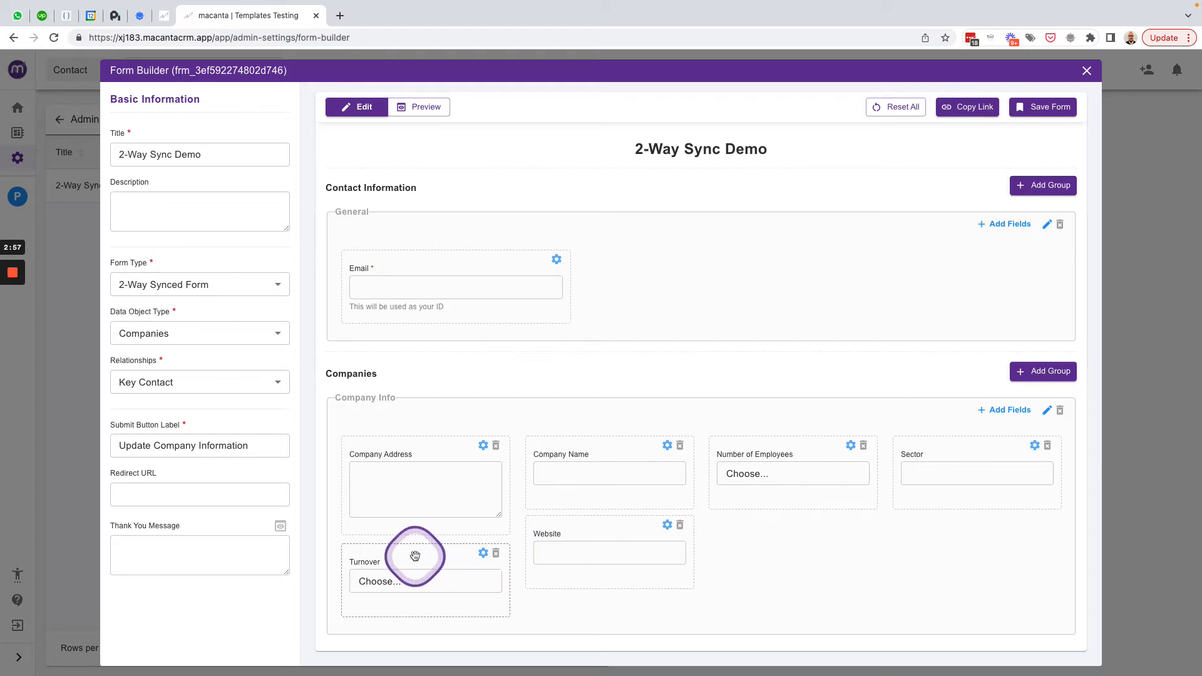
left_click_drag(415, 555, 798, 534)
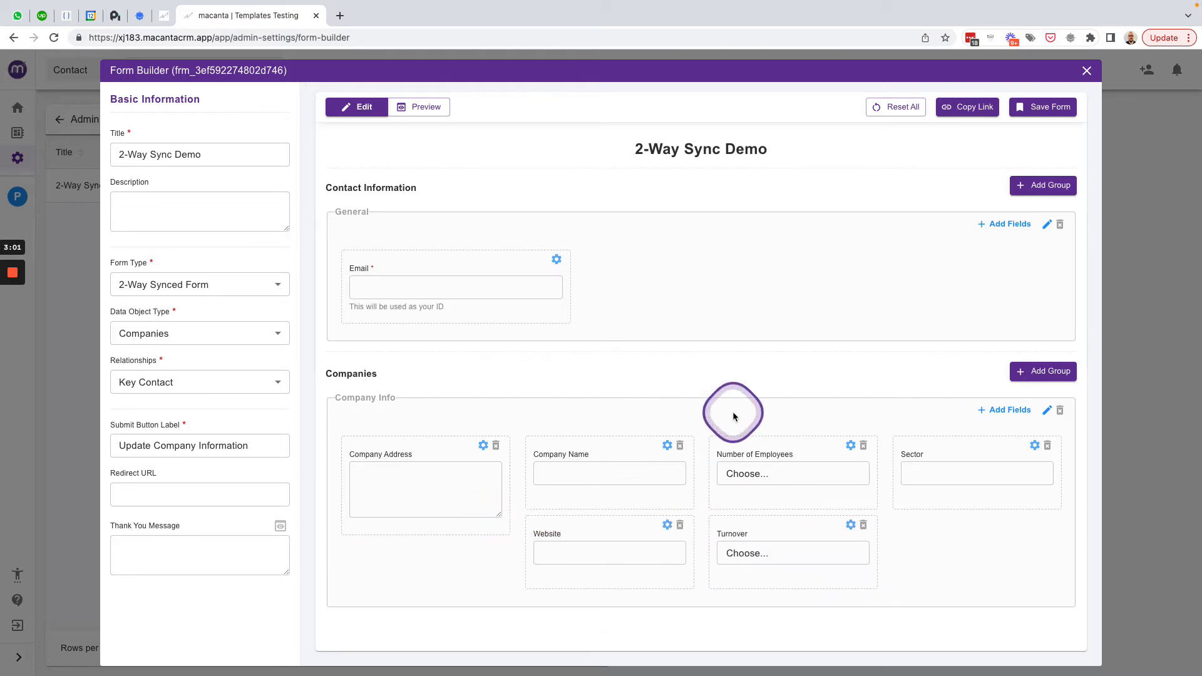
Save the rearranged form, copy its link and close the Form Builder.
left_click(1044, 109)
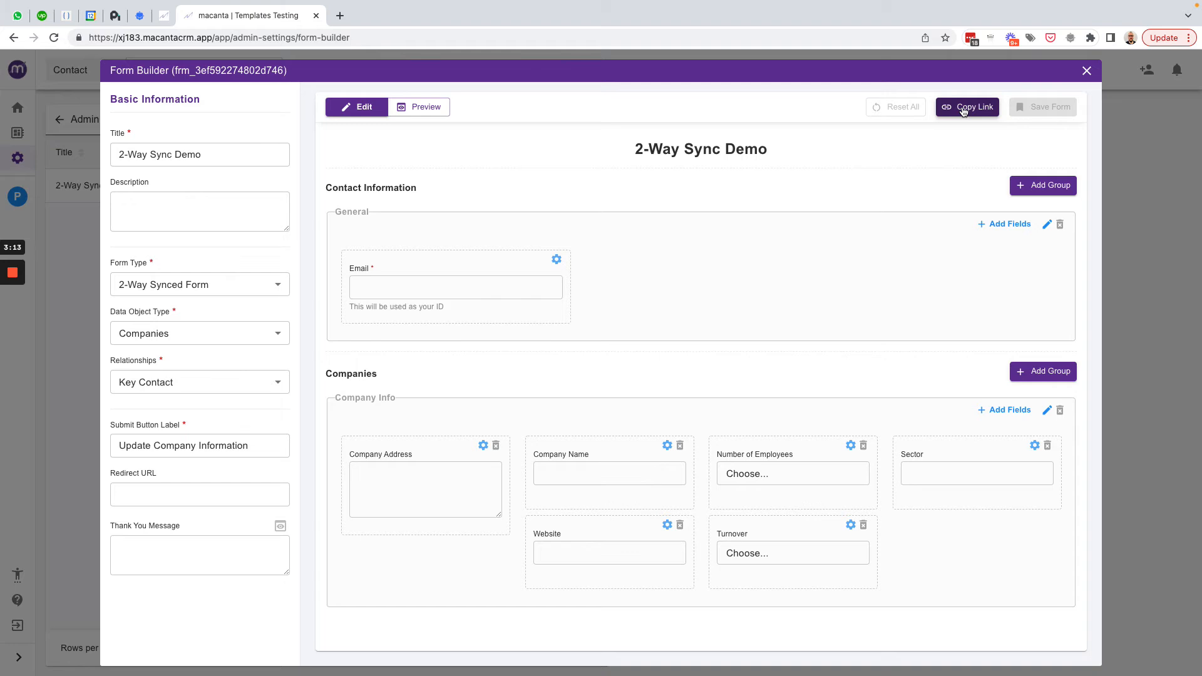
left_click(964, 109)
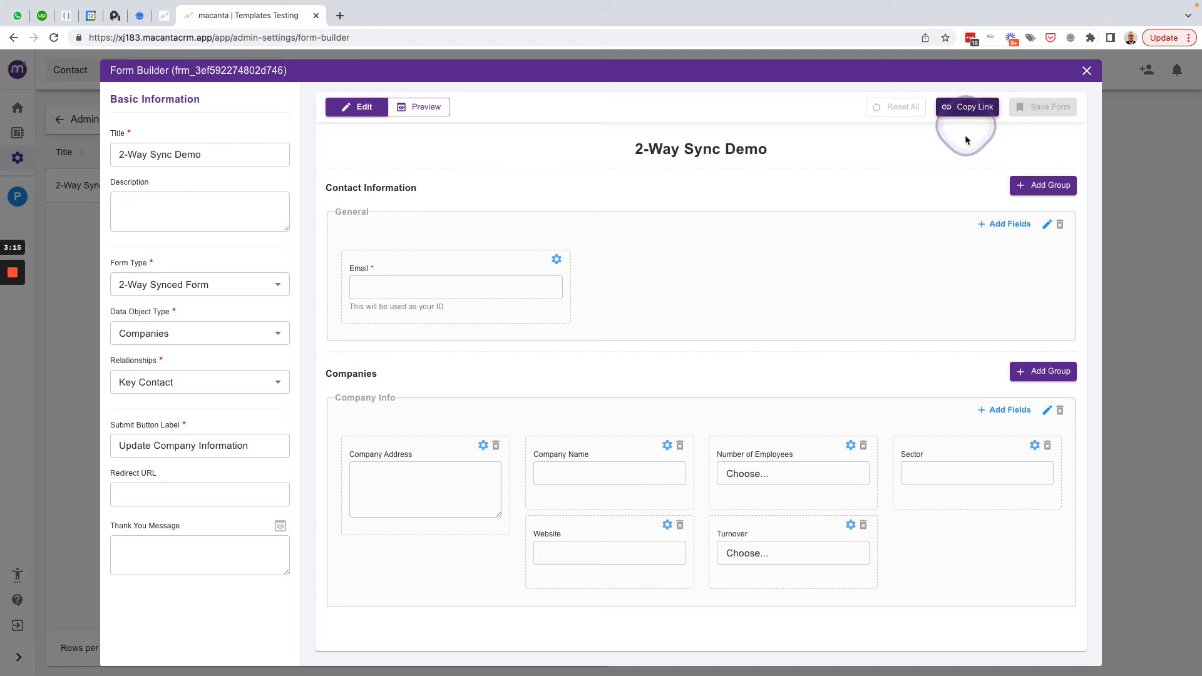
left_click(917, 168)
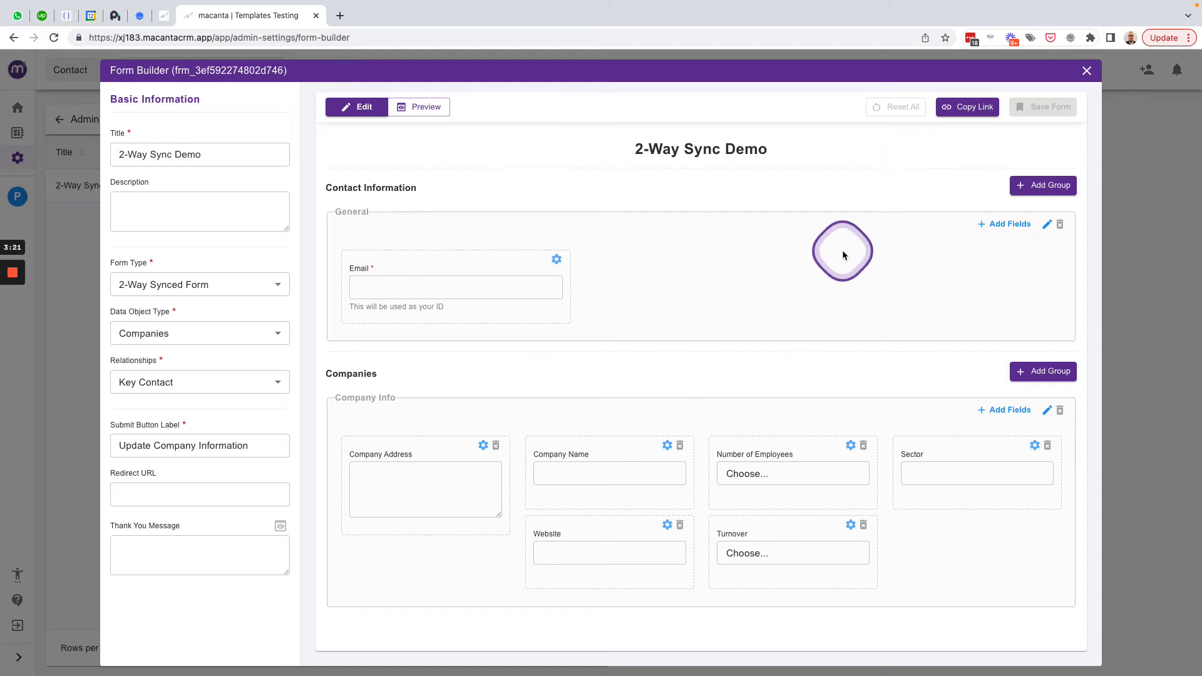
left_click(963, 111)
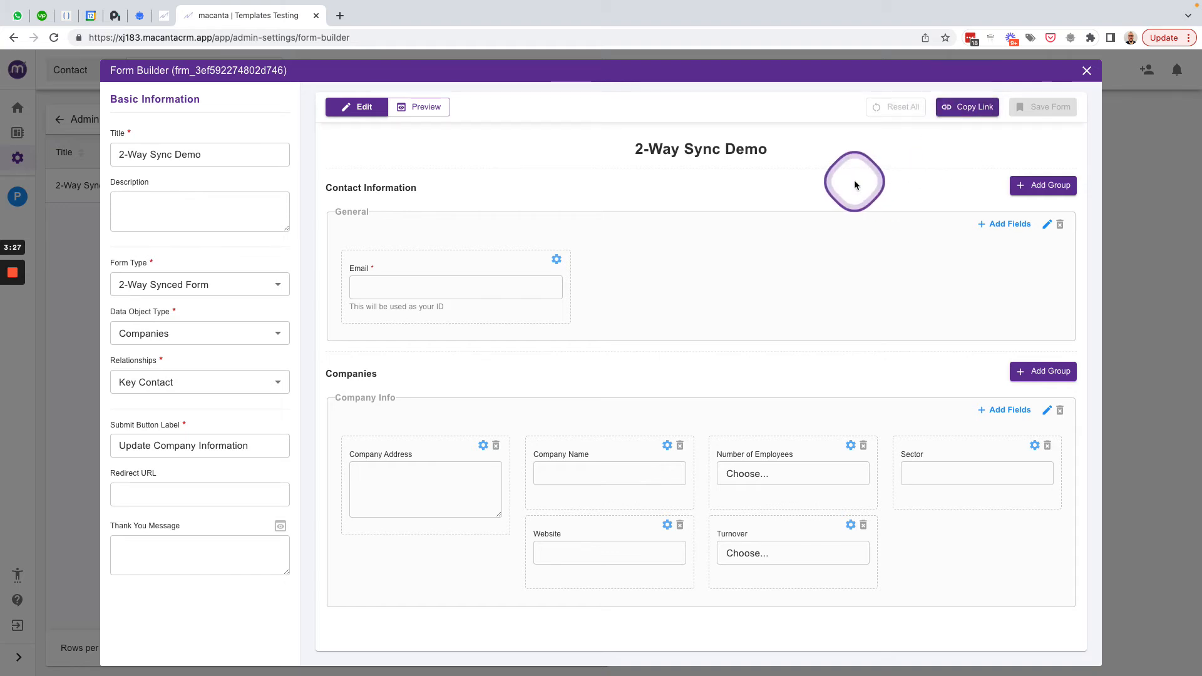
left_click(1086, 72)
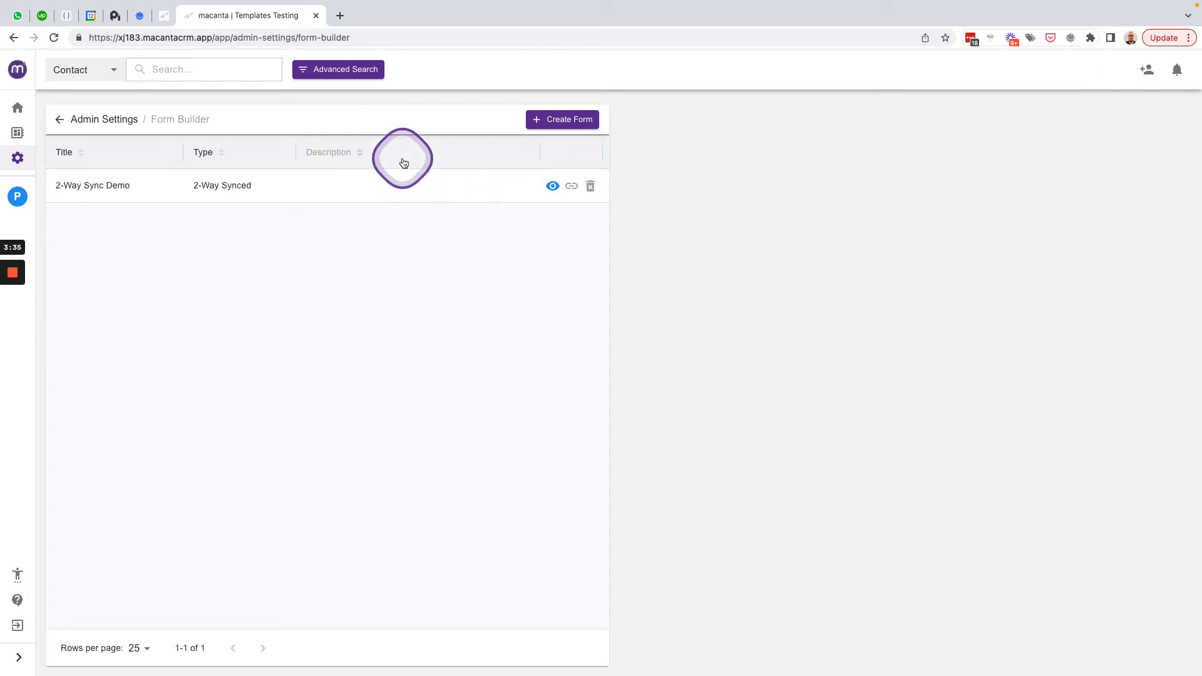
Open the first suggested contact from the contact search and paste the copied form link into a new browser tab's address.
left_click(195, 70)
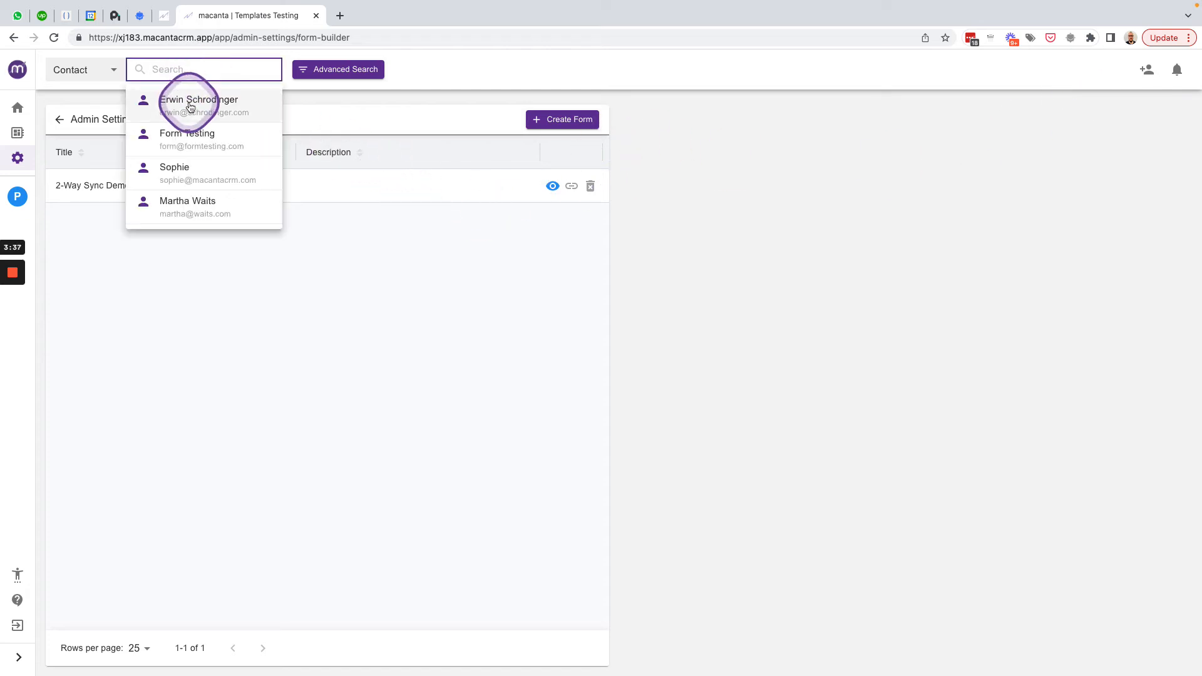
left_click(188, 105)
left_click(339, 15)
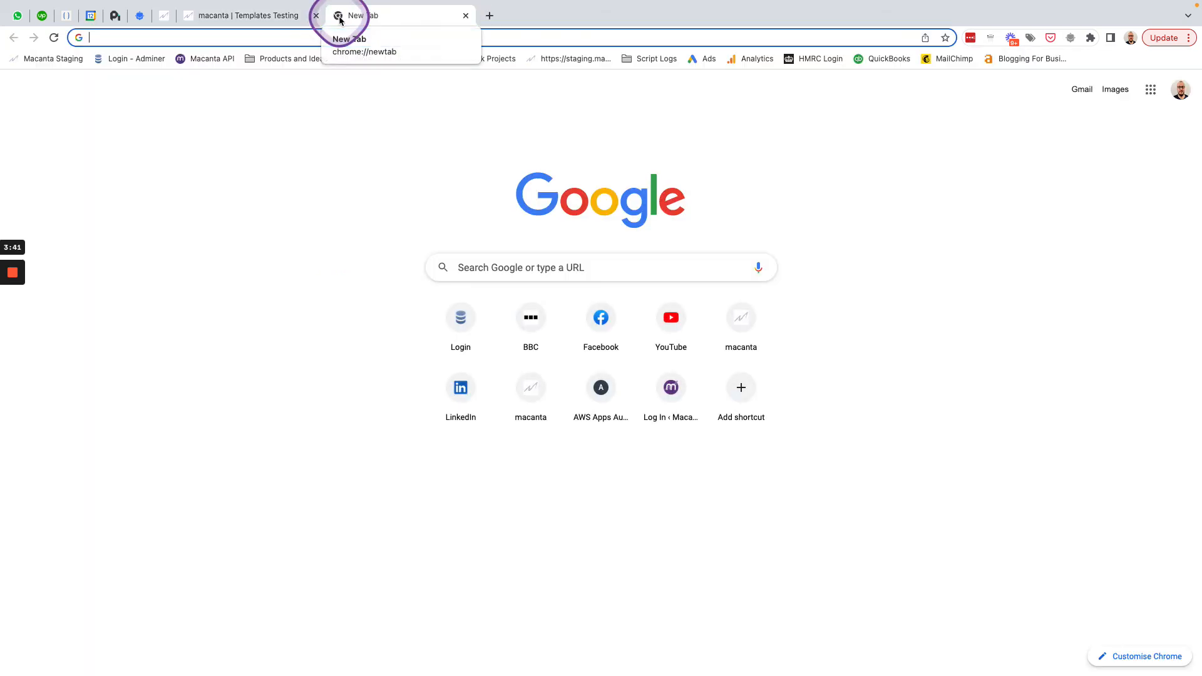
key("super+v")
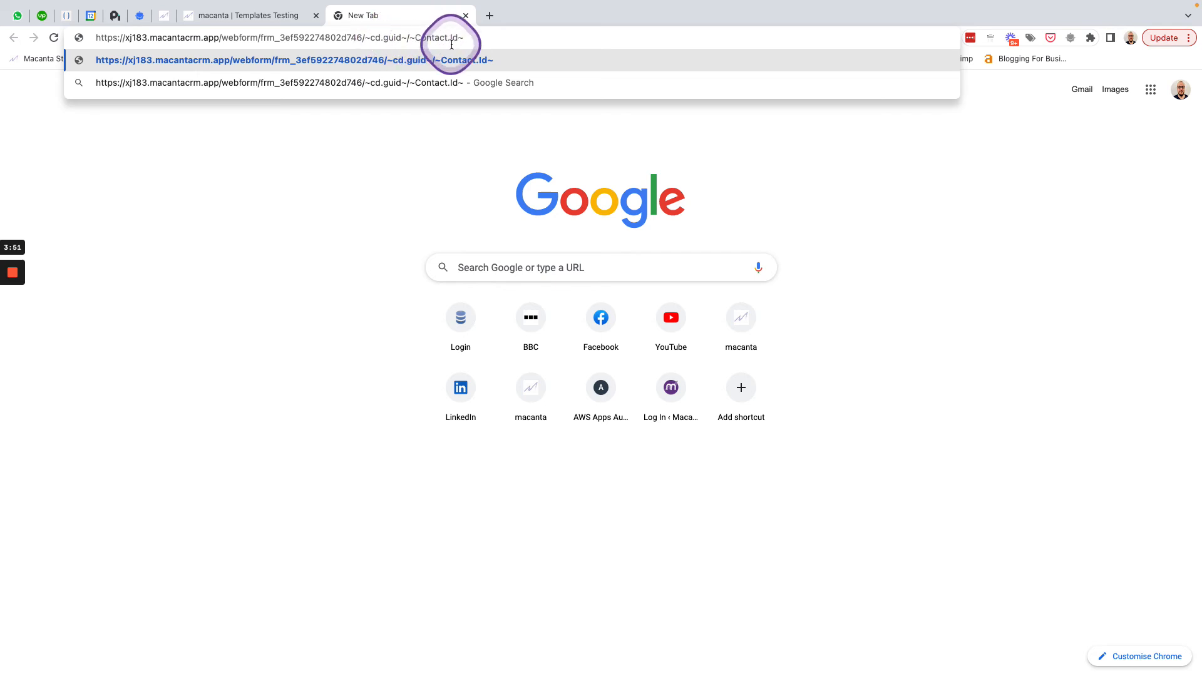
Replace the ~cd.guid~ placeholder in the form link with the item ID copied from the contact's company record.
left_click(266, 18)
left_click(111, 300)
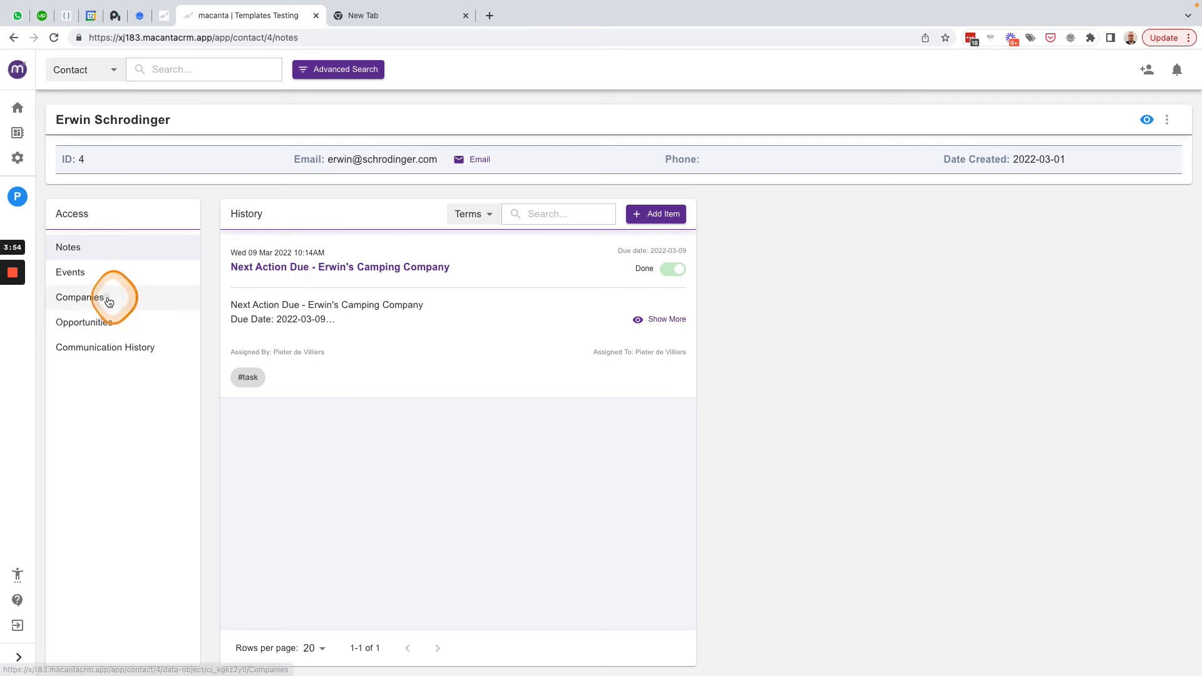
left_click(1134, 279)
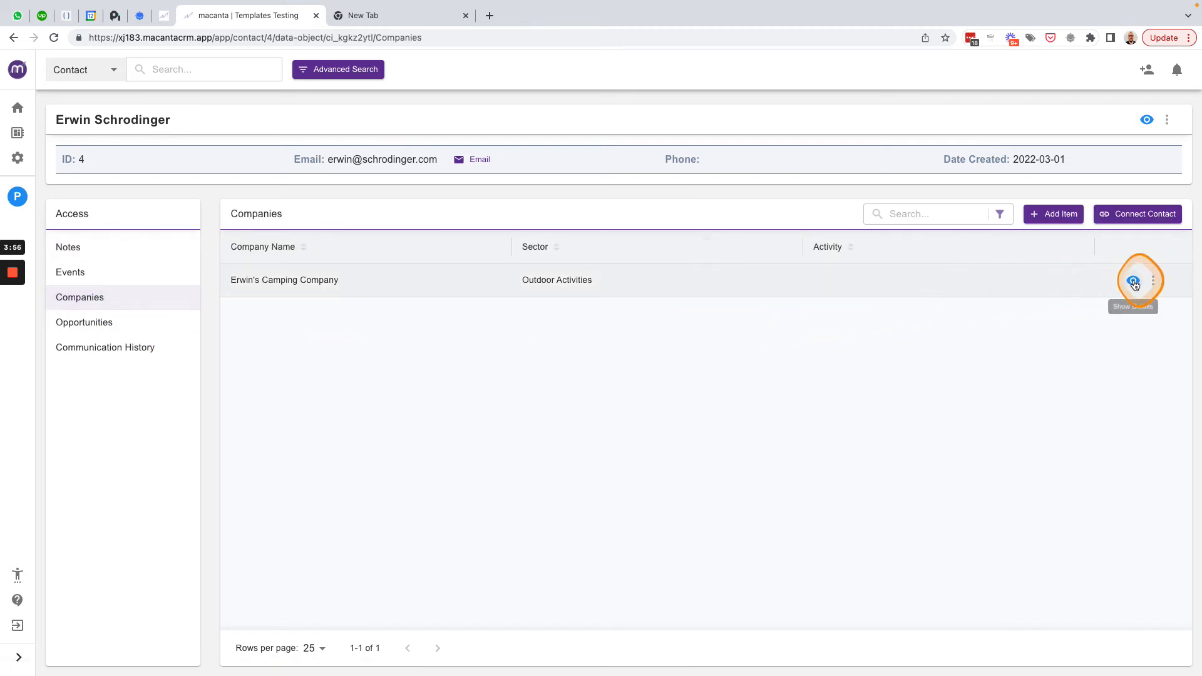
left_click_drag(252, 95, 131, 95)
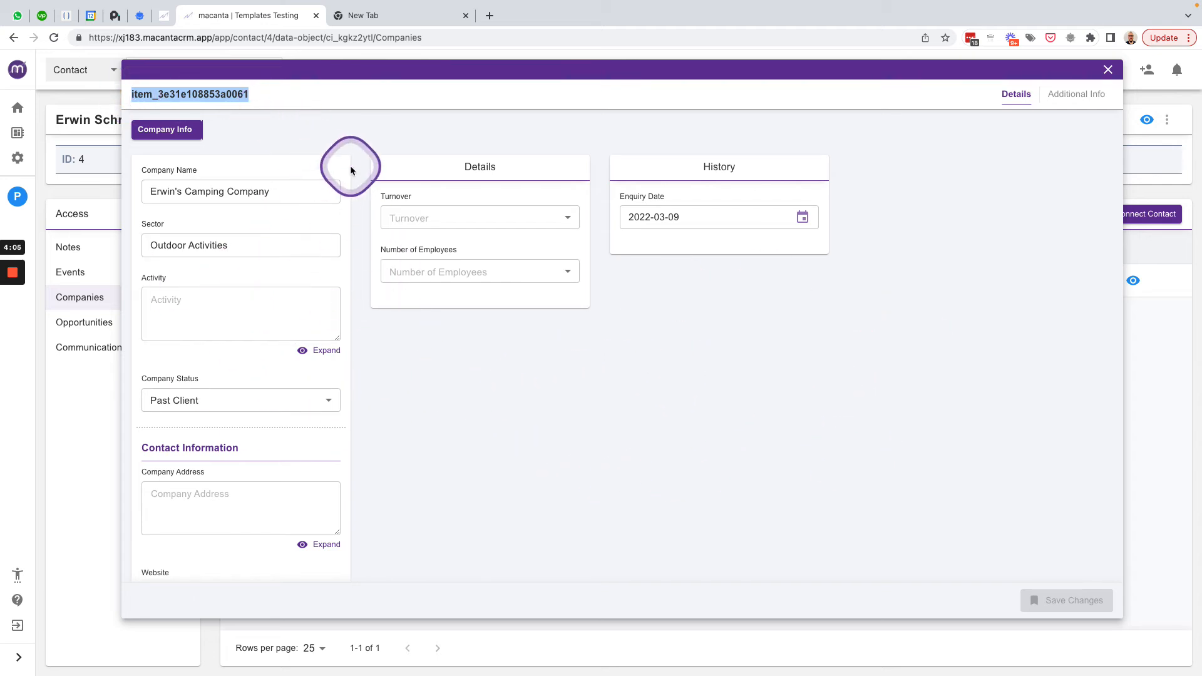
left_click(390, 16)
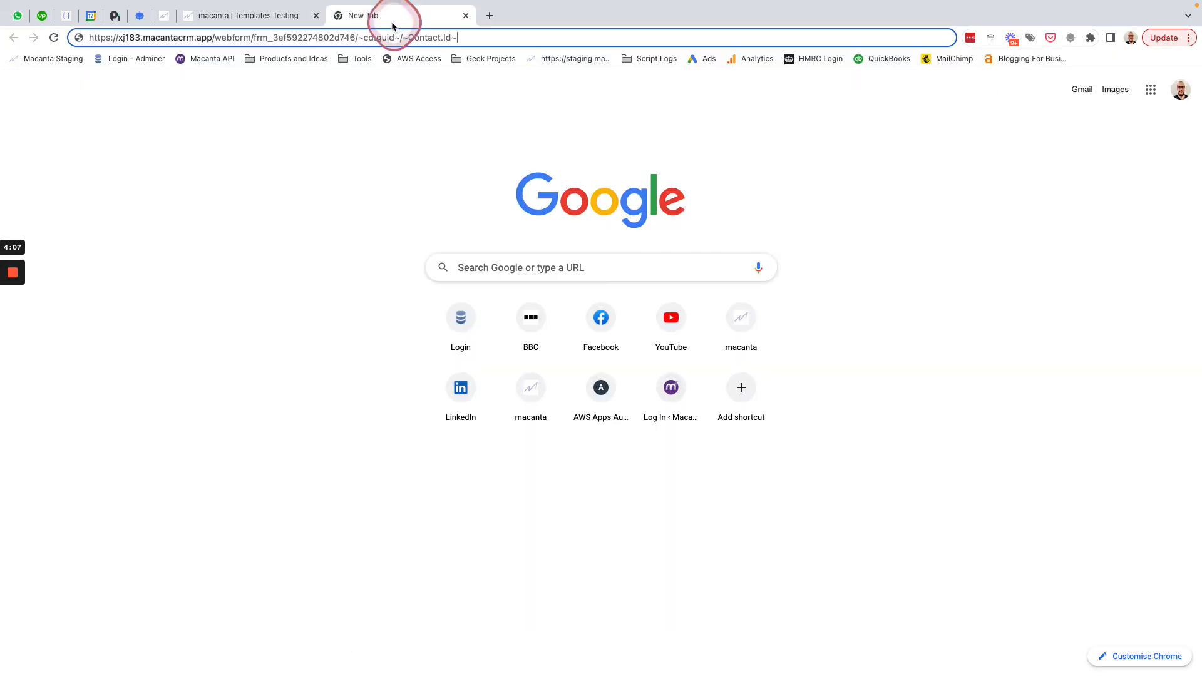
left_click_drag(400, 37, 360, 37)
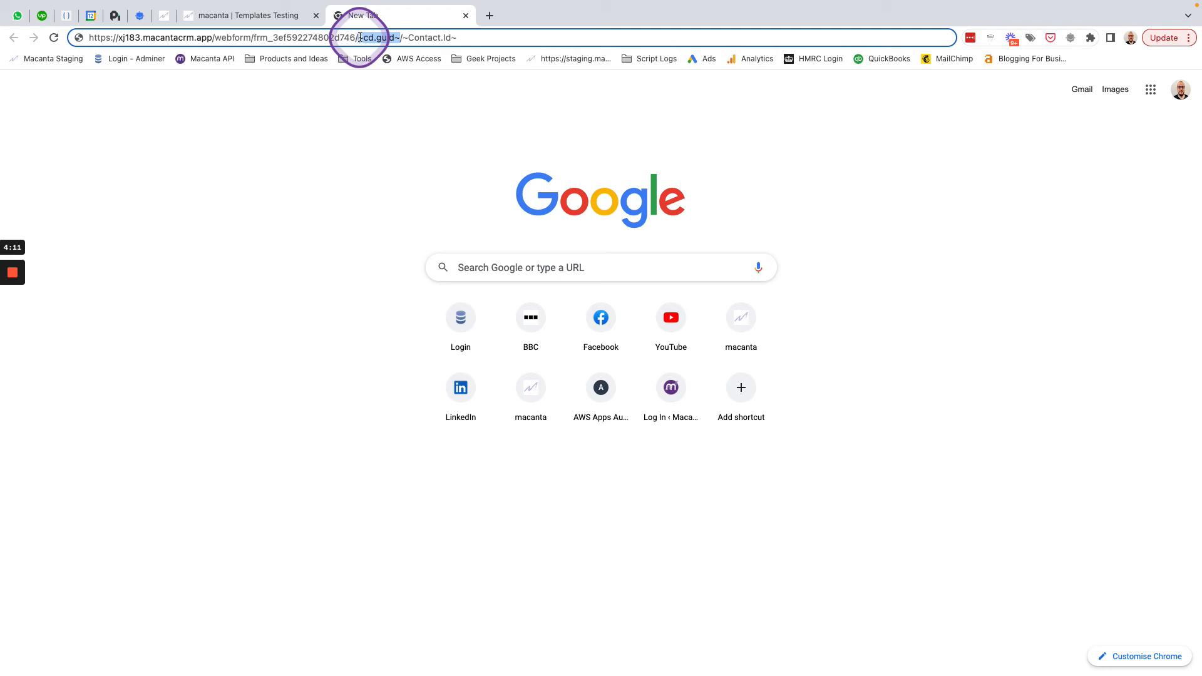
key("super+v")
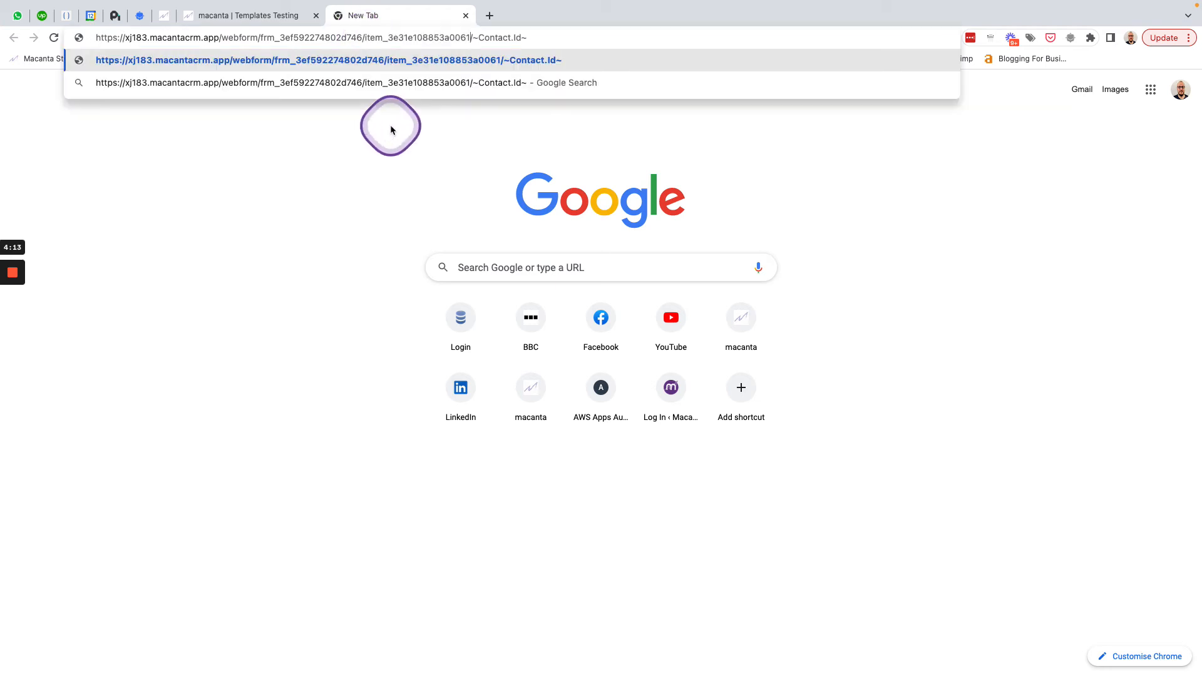
left_click(370, 149)
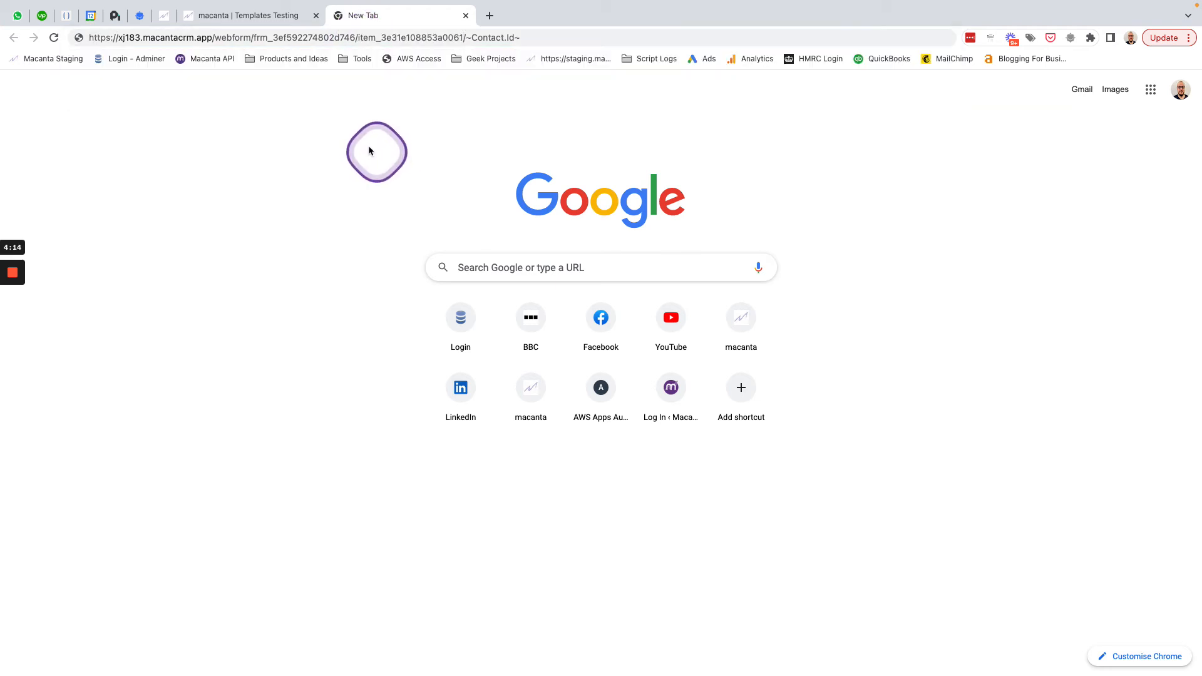
Replace the ~Contact.Id~ placeholder in the form link with the ID from the contact's record and load the form.
left_click(270, 15)
left_click(1108, 71)
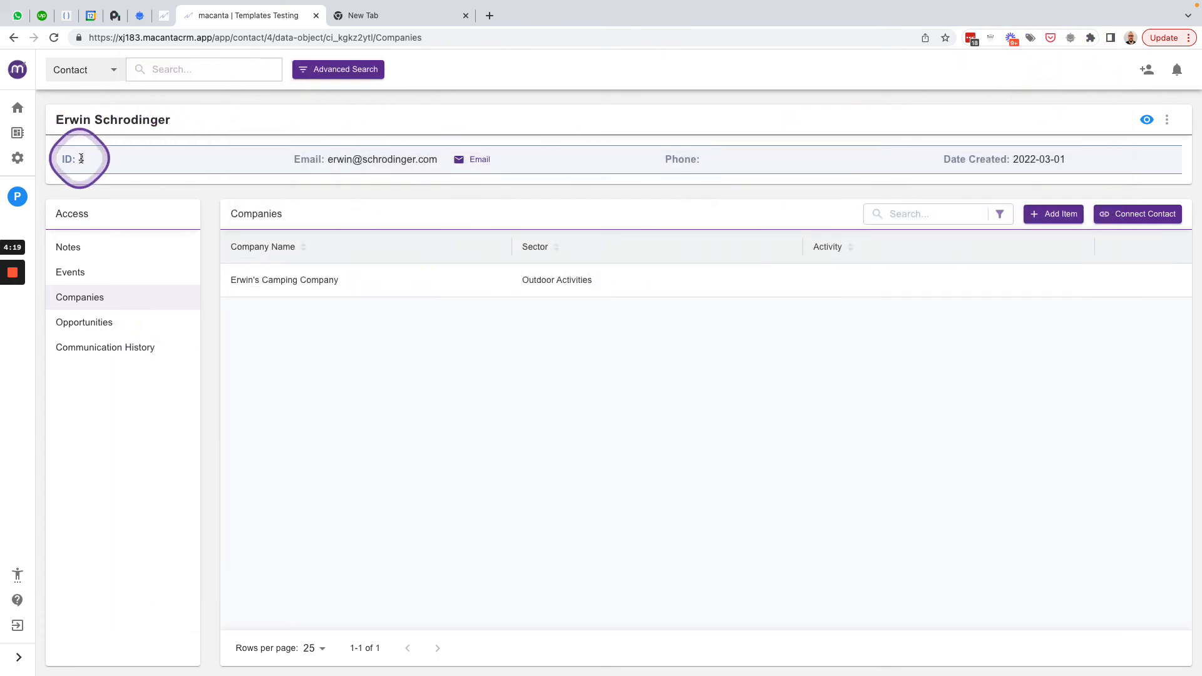
left_click(415, 15)
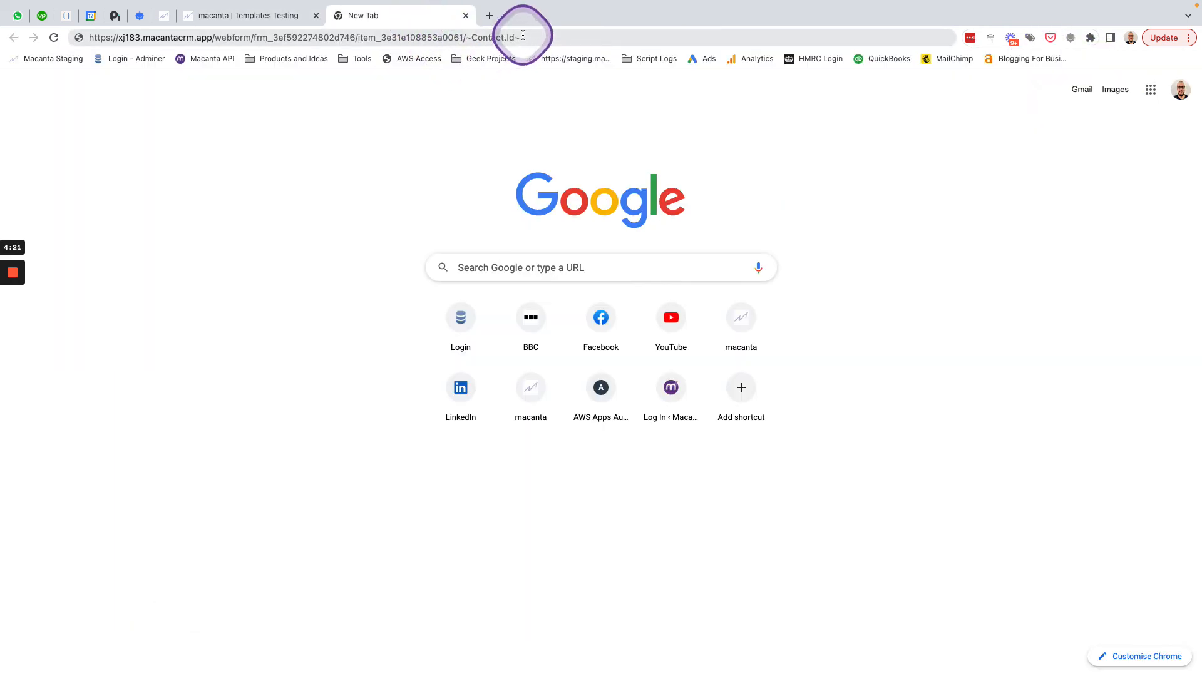
left_click_drag(519, 38, 468, 38)
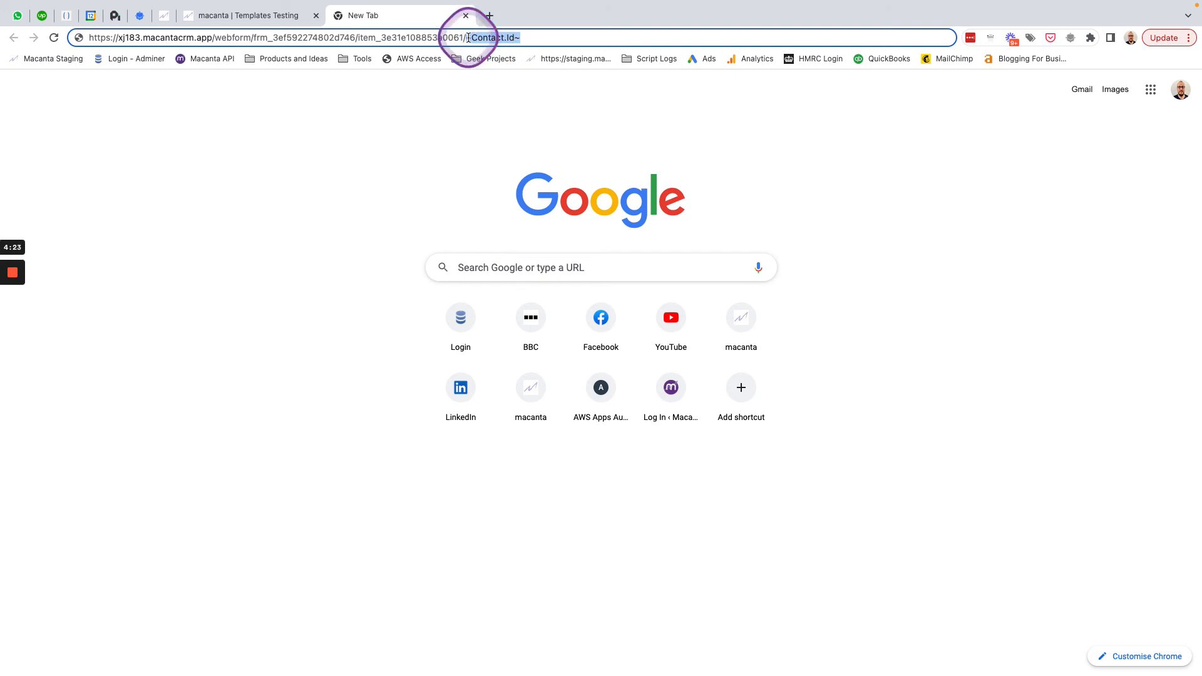
type("4")
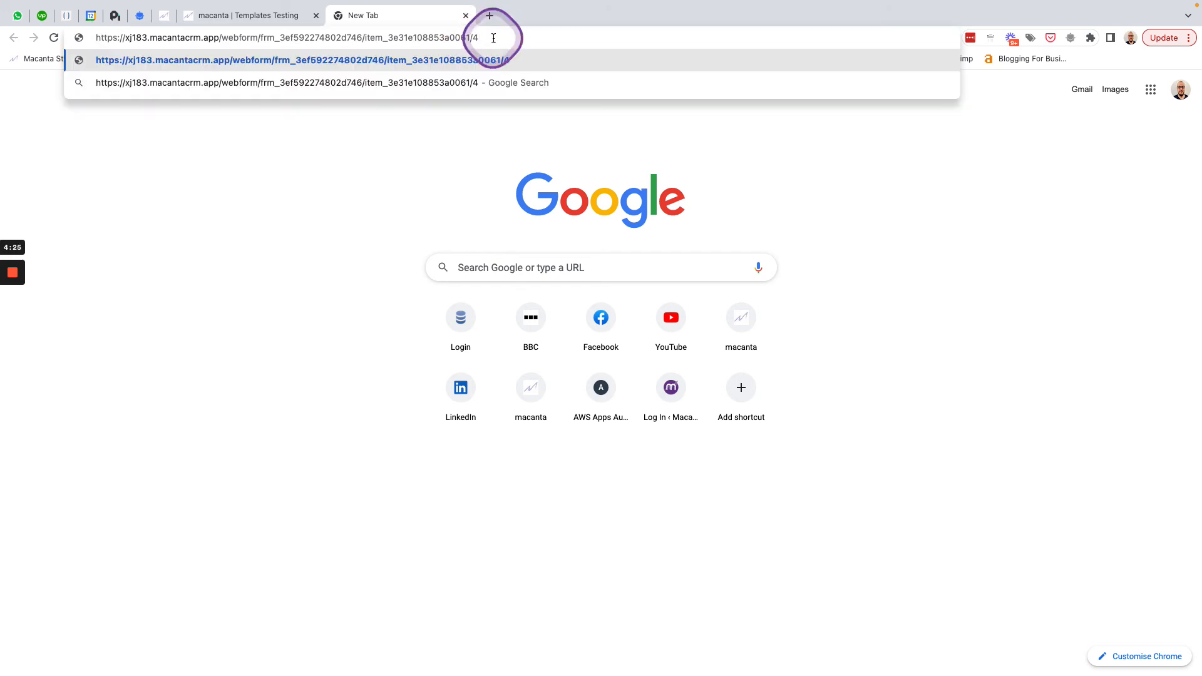
key("Return")
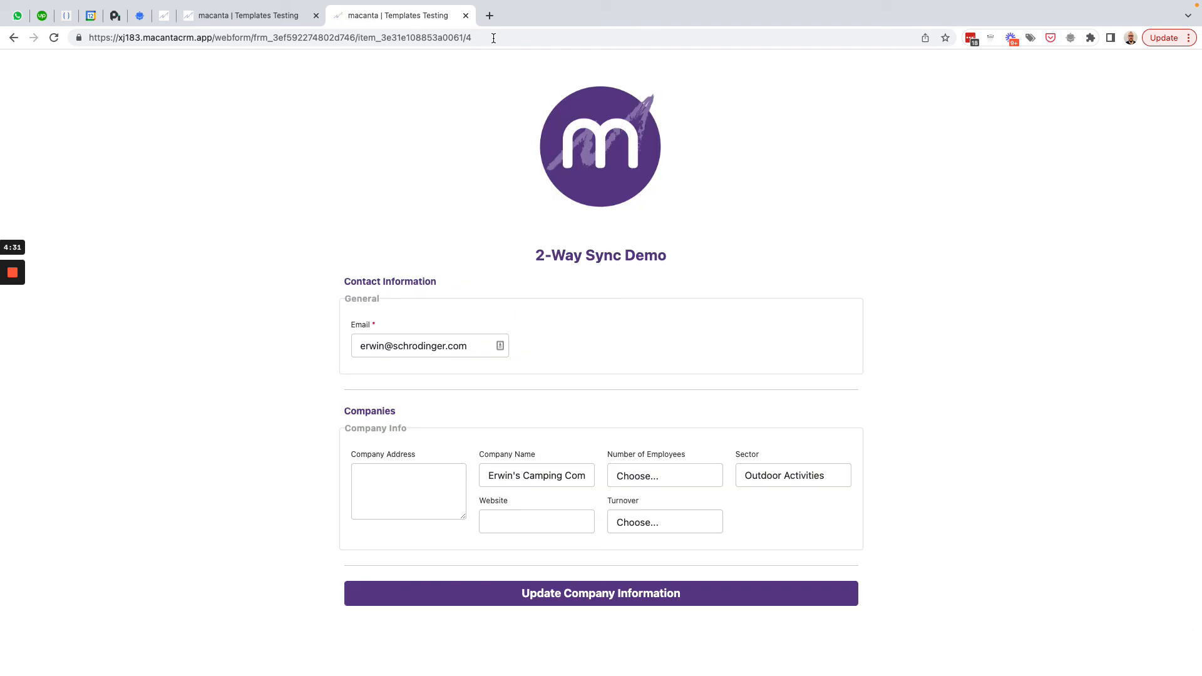
left_click(410, 497)
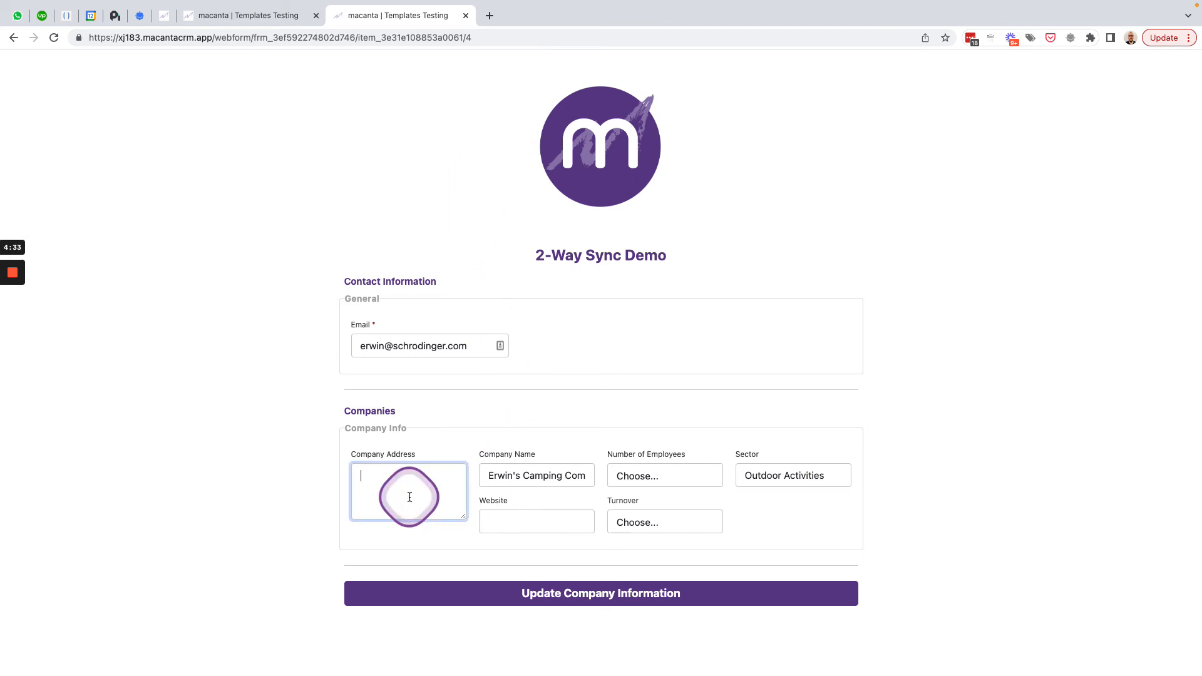
type("1 Winston Drive")
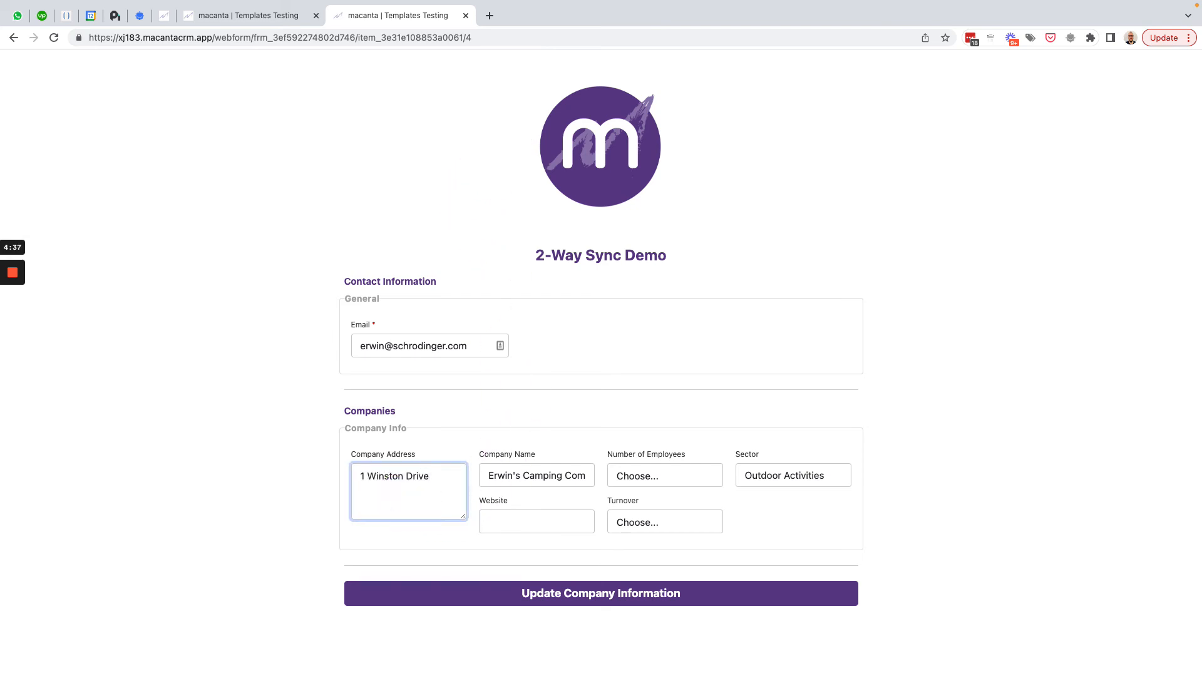
left_click(527, 523)
type("www.")
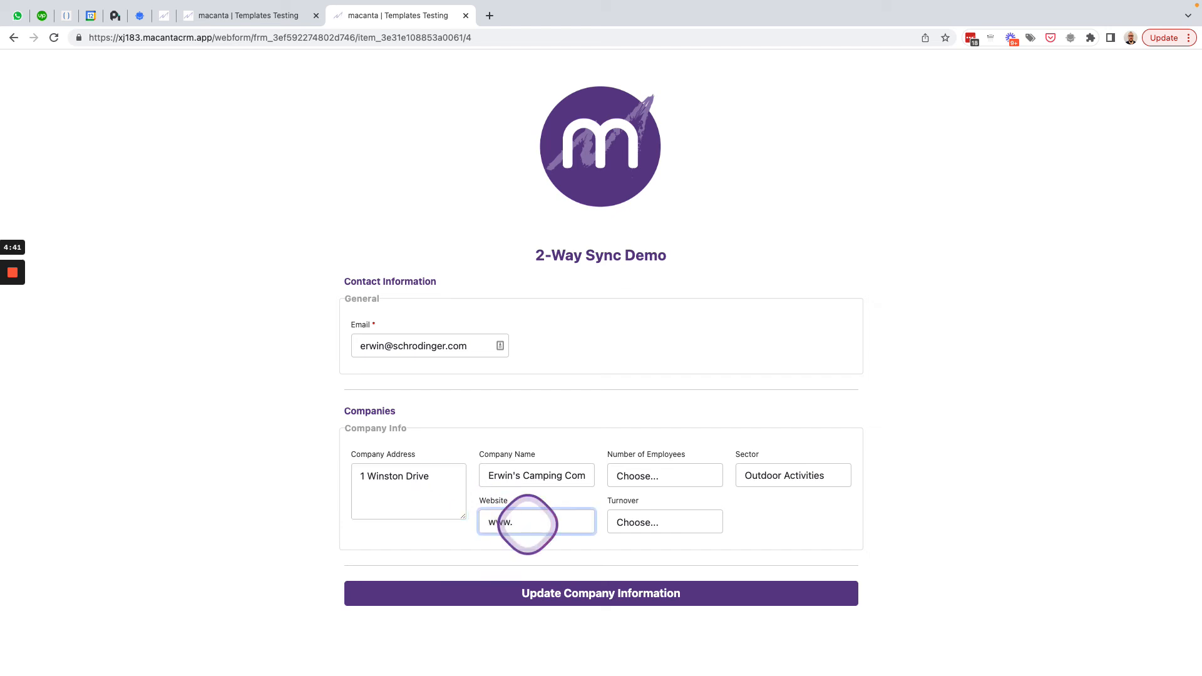
type("erwincamping.cc")
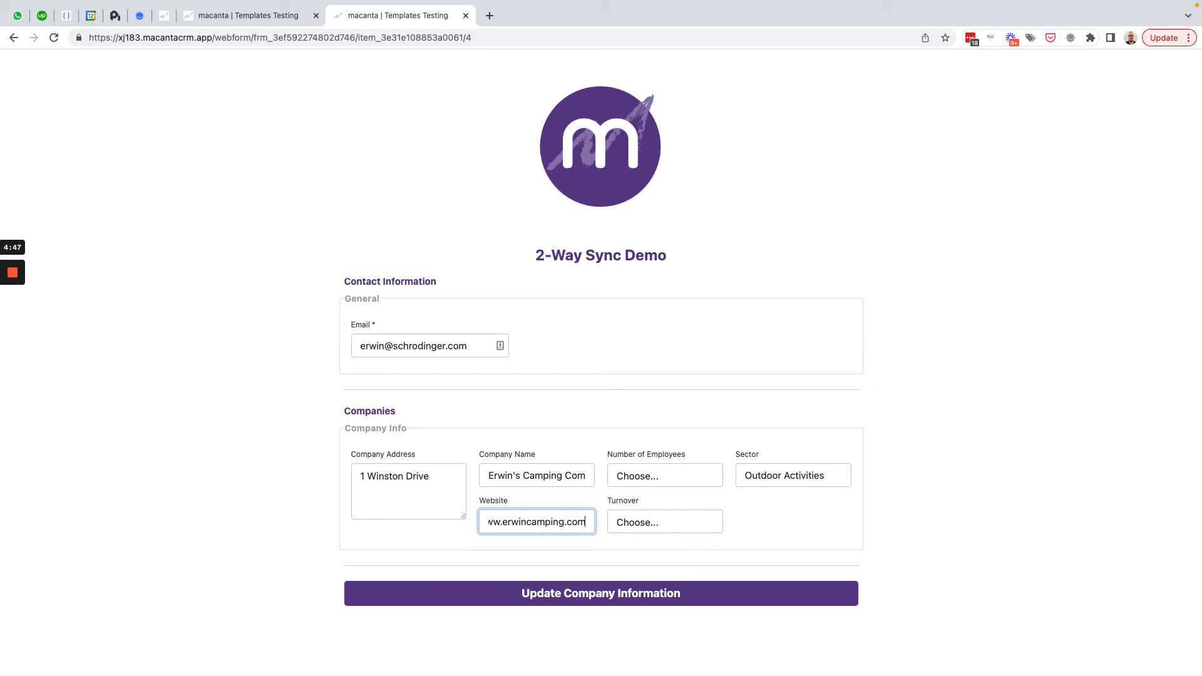
Choose 6 to 20 for Number of Employees and £500K to £1M for Turnover, and try to submit the form.
left_click(628, 483)
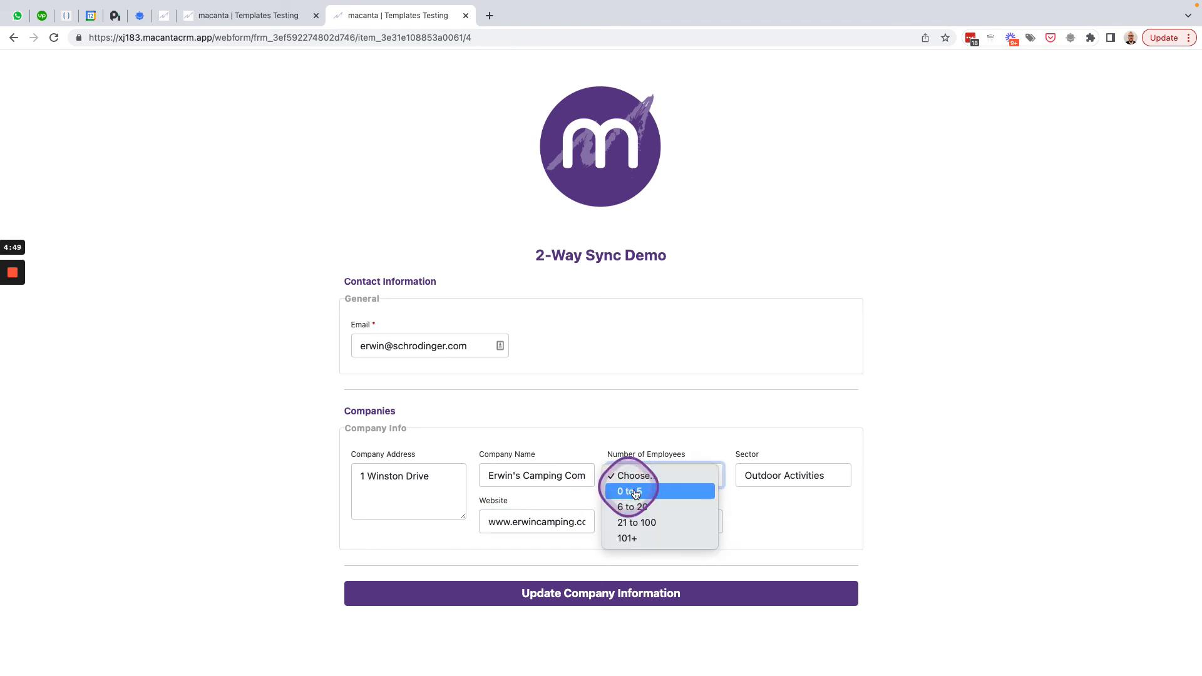
left_click(640, 507)
left_click(685, 520)
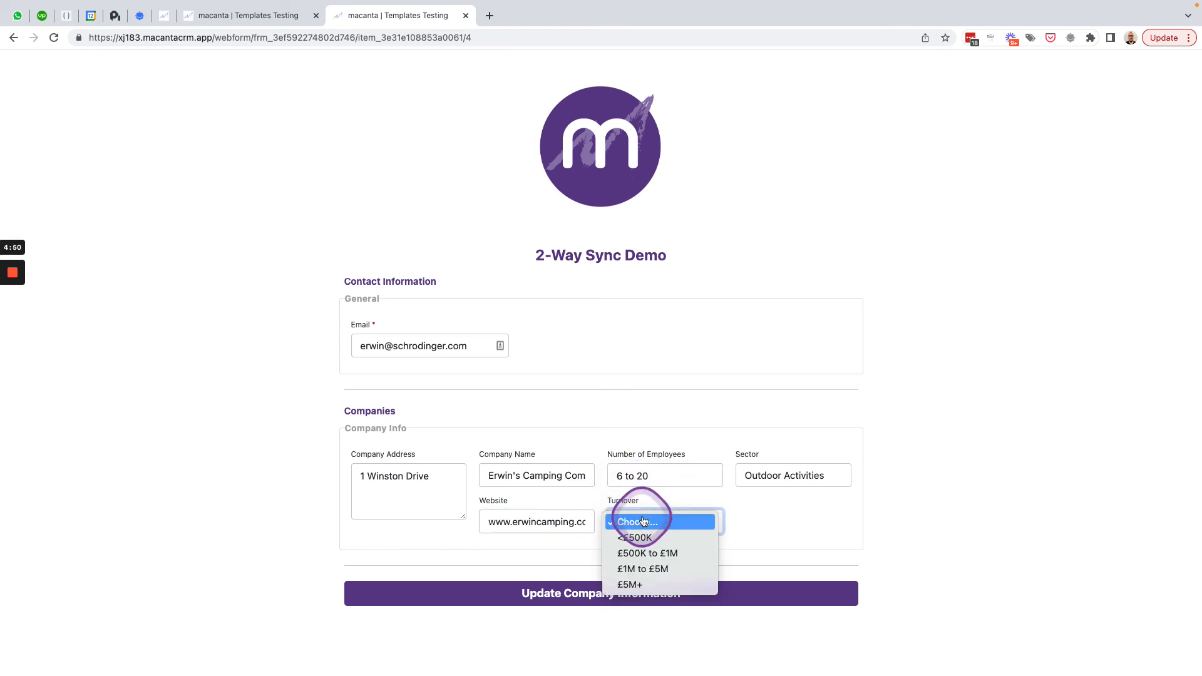
left_click(645, 555)
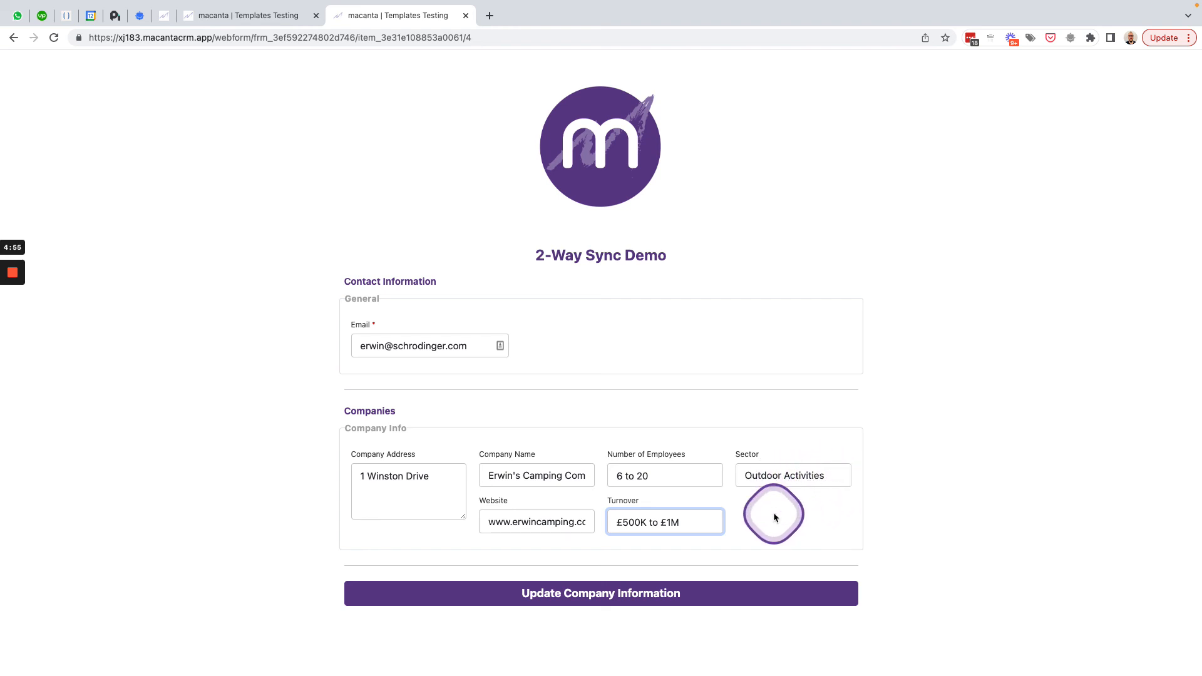
left_click(582, 595)
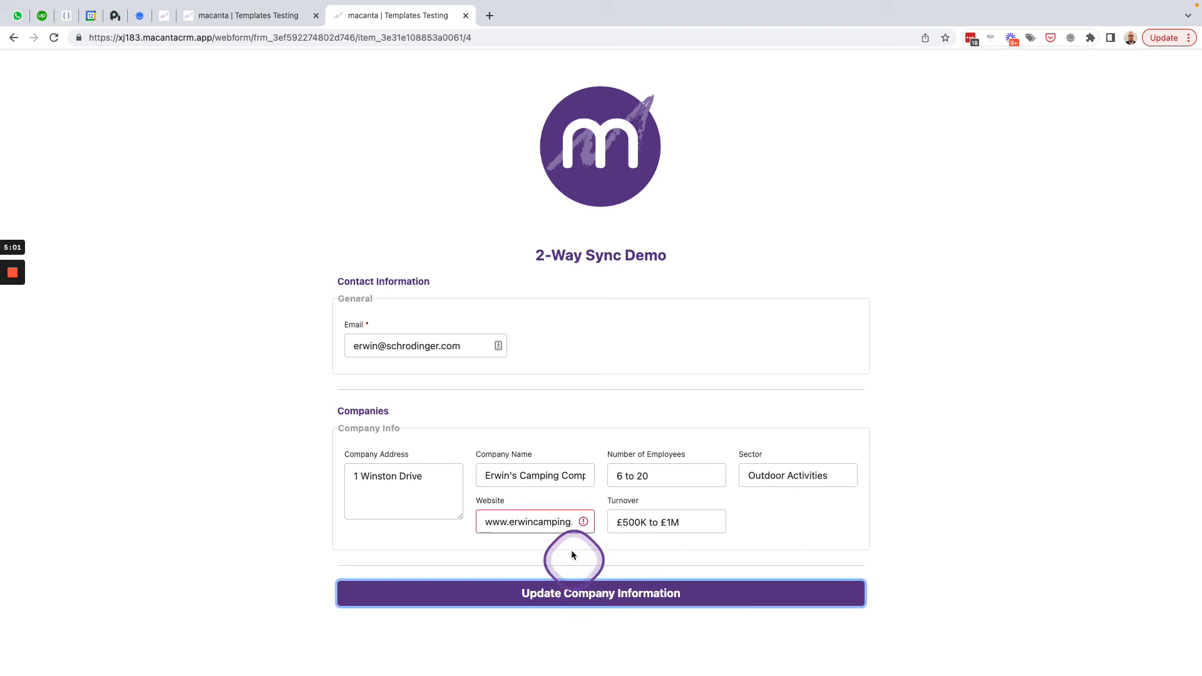
left_click(561, 521)
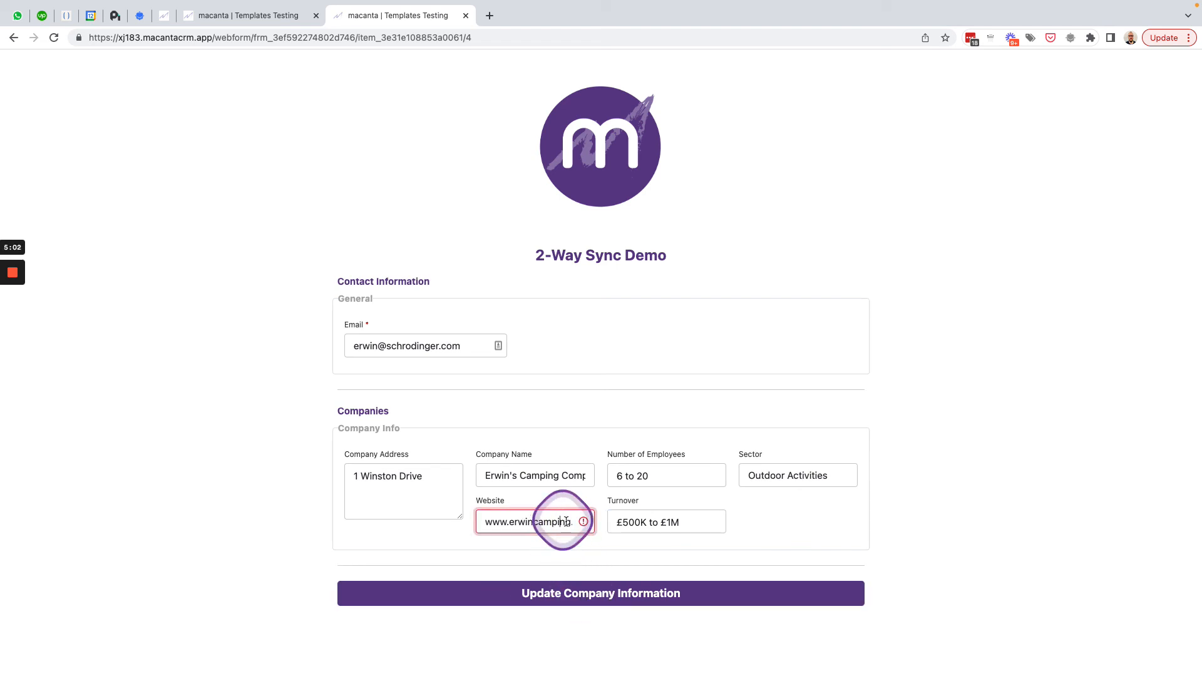
left_click(508, 522)
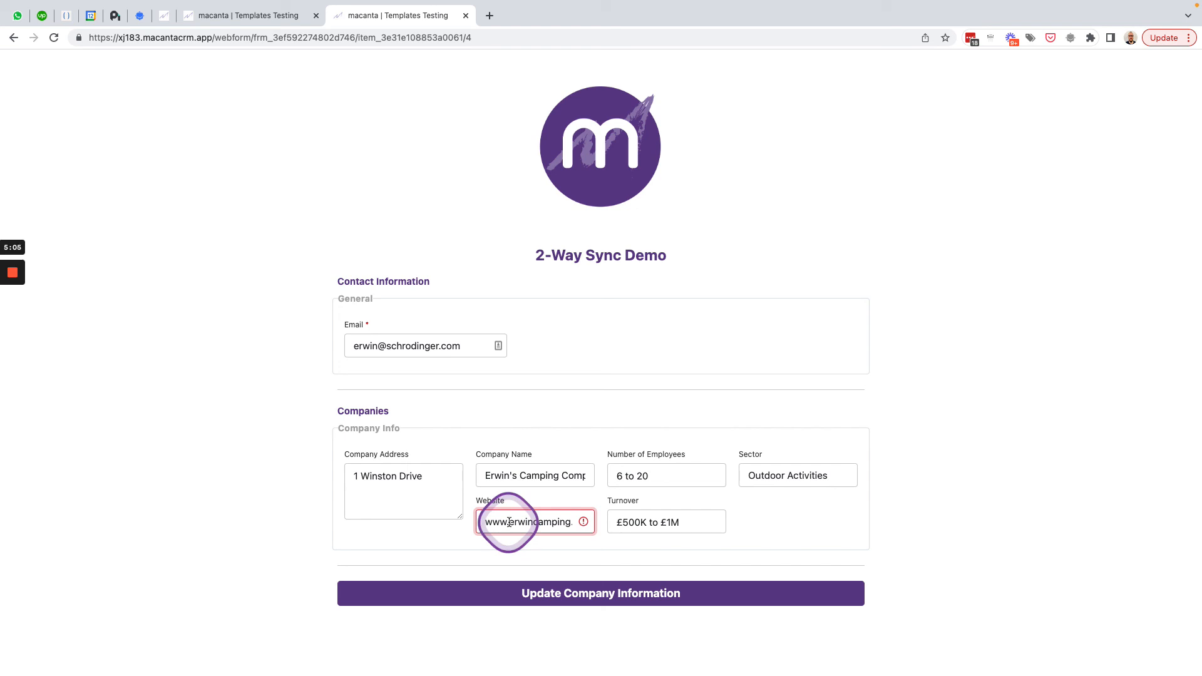
left_click(576, 521)
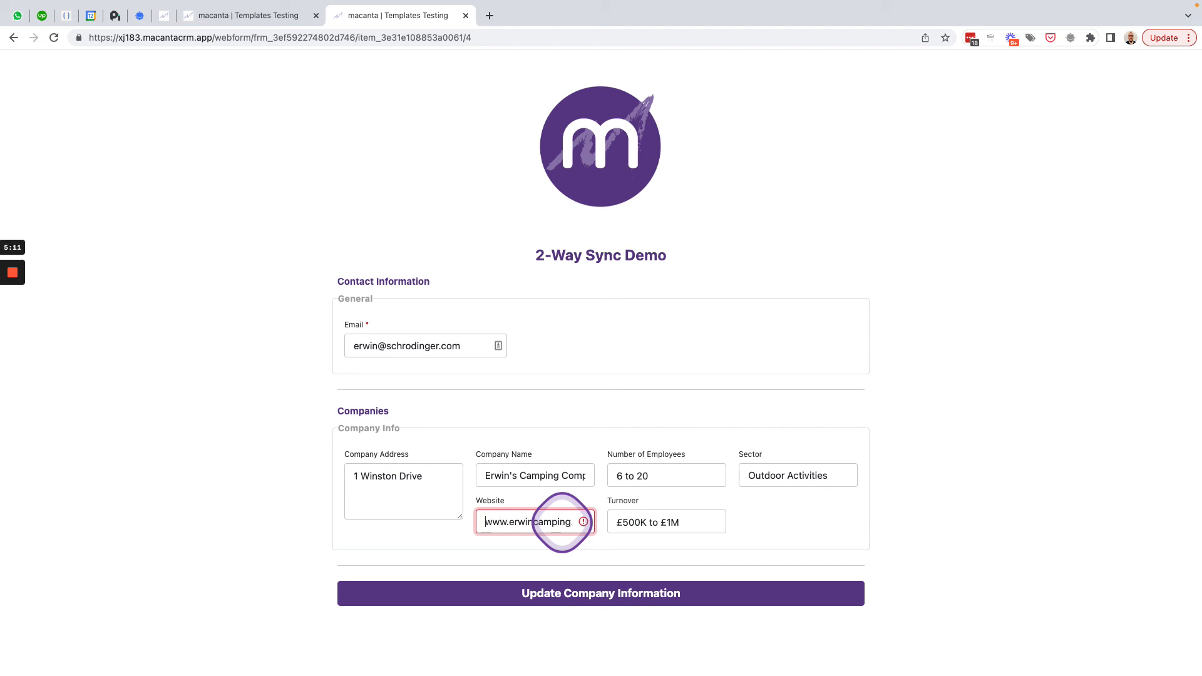
double_click(500, 521)
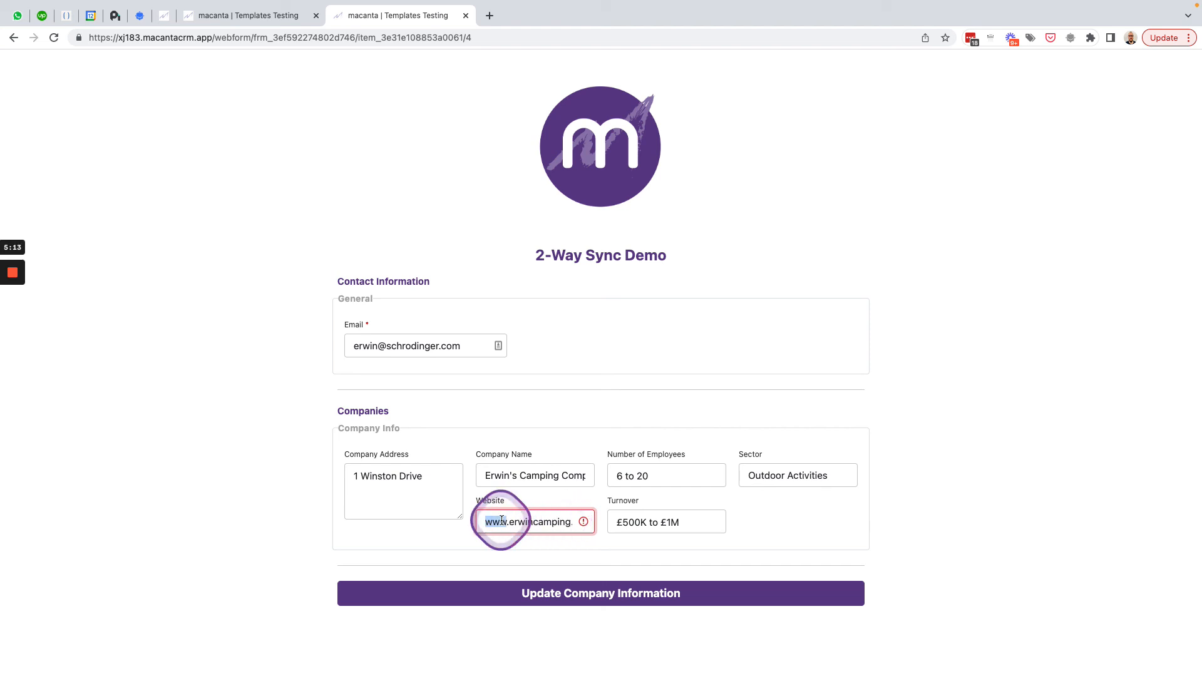
key("Delete")
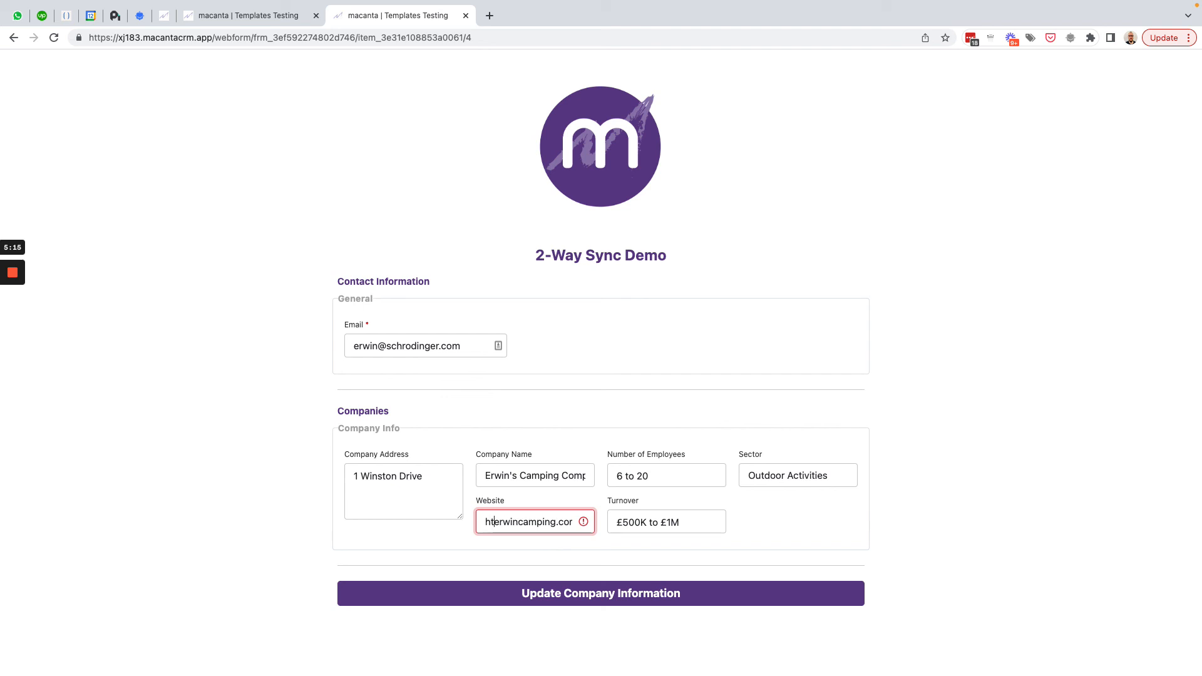
type("https://")
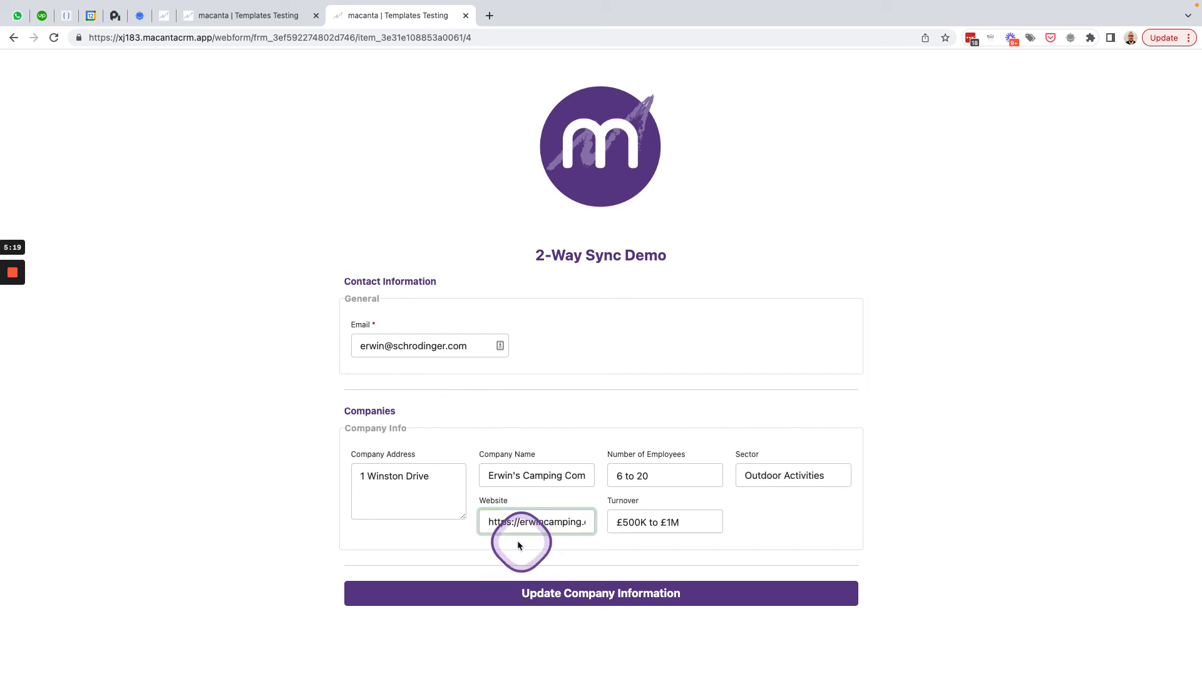
left_click(564, 593)
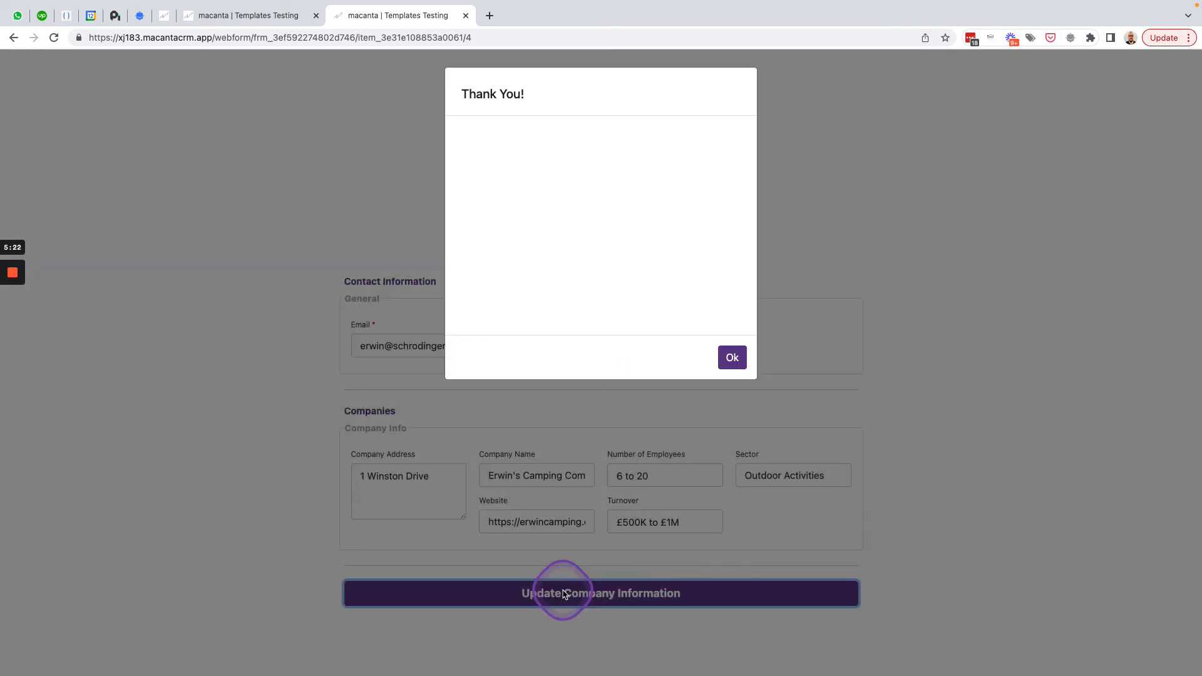
left_click(730, 358)
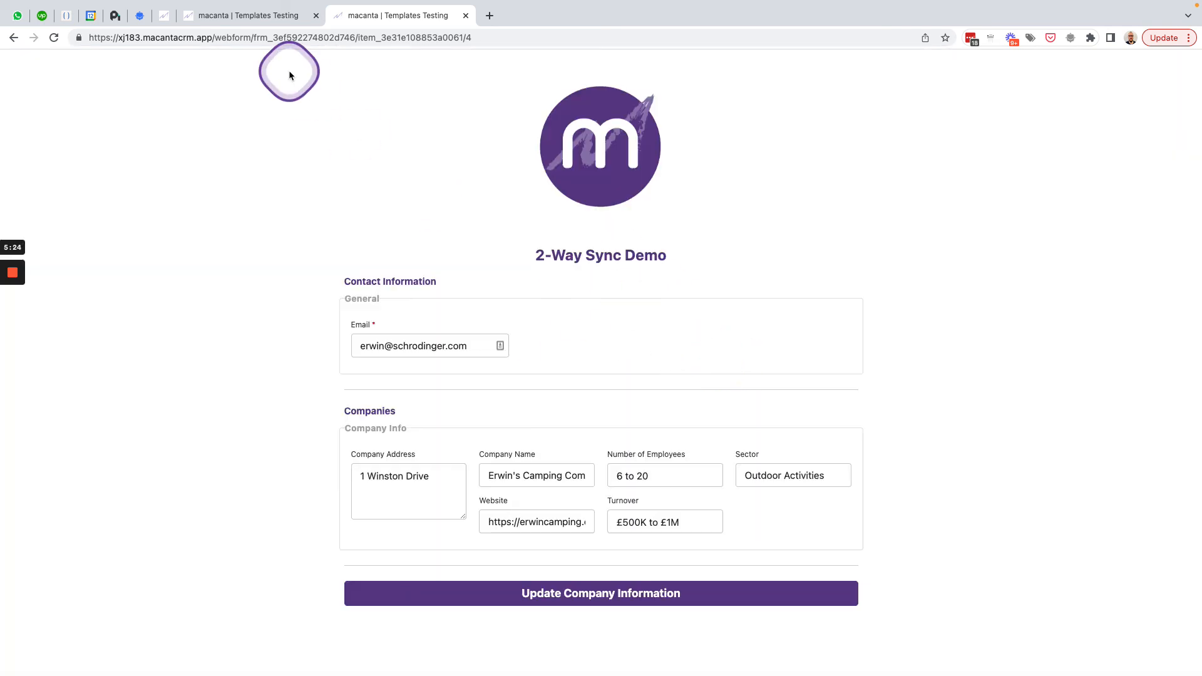
Reload the contact's Companies list in Macanta and check the turnover, number of employees, address and website in the Erwin's Camping Company record.
left_click(260, 15)
left_click(55, 39)
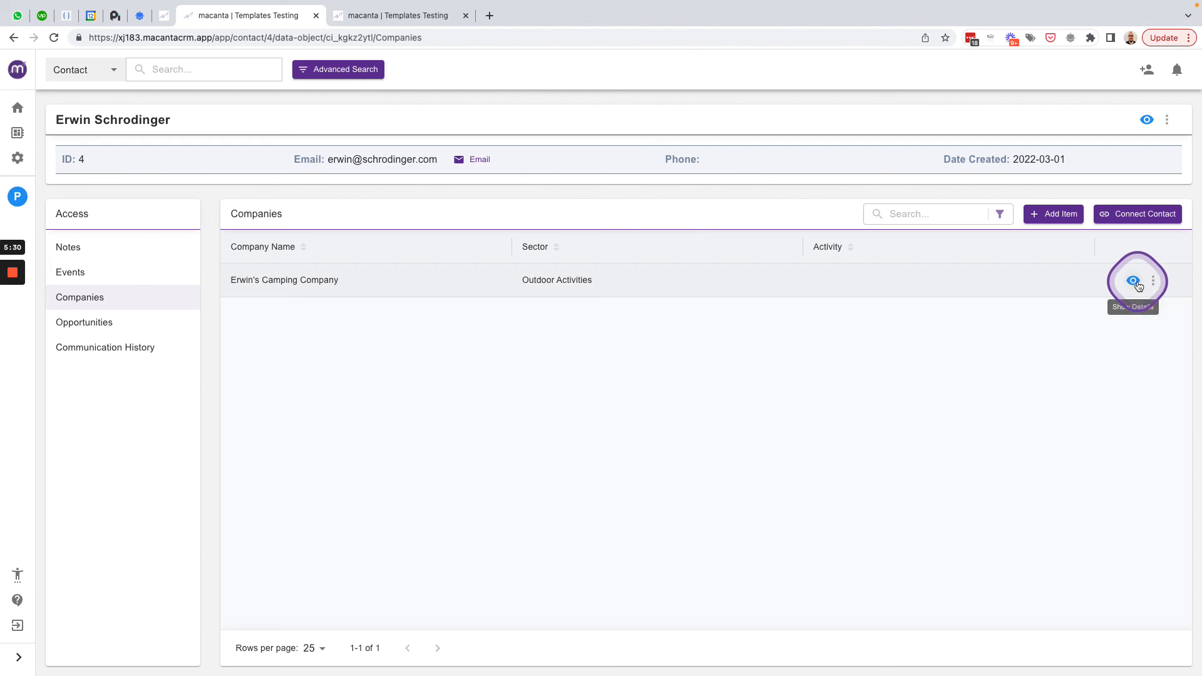
left_click(1134, 281)
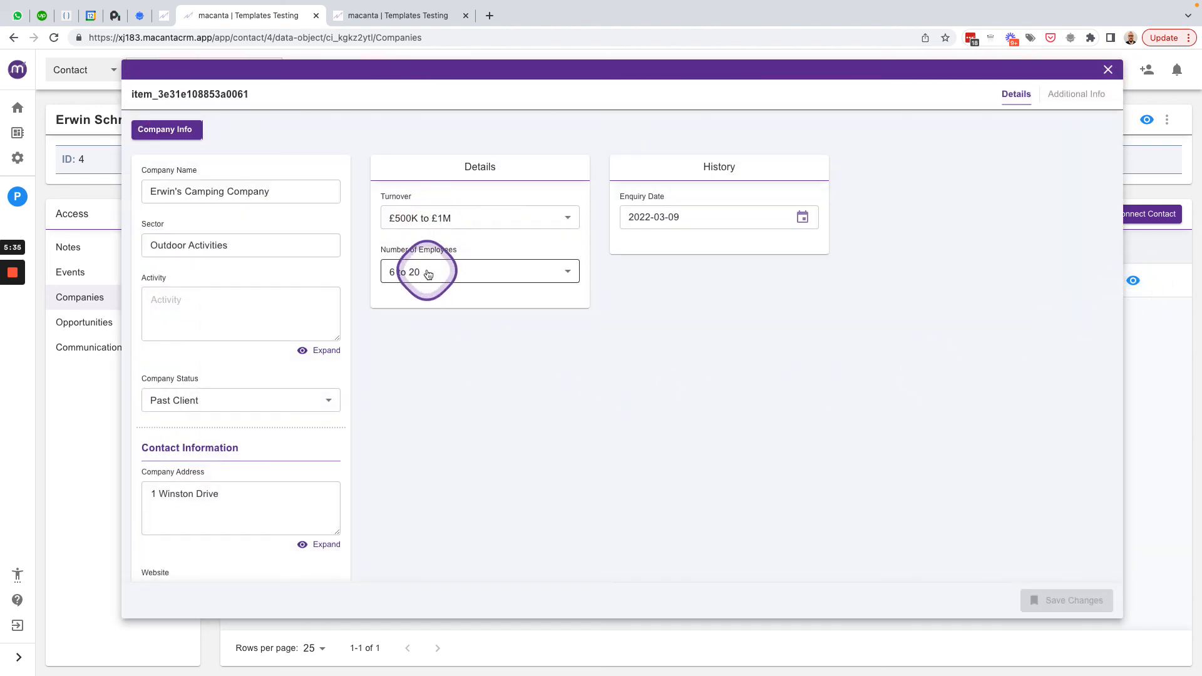
scroll(232, 503, "down", 3)
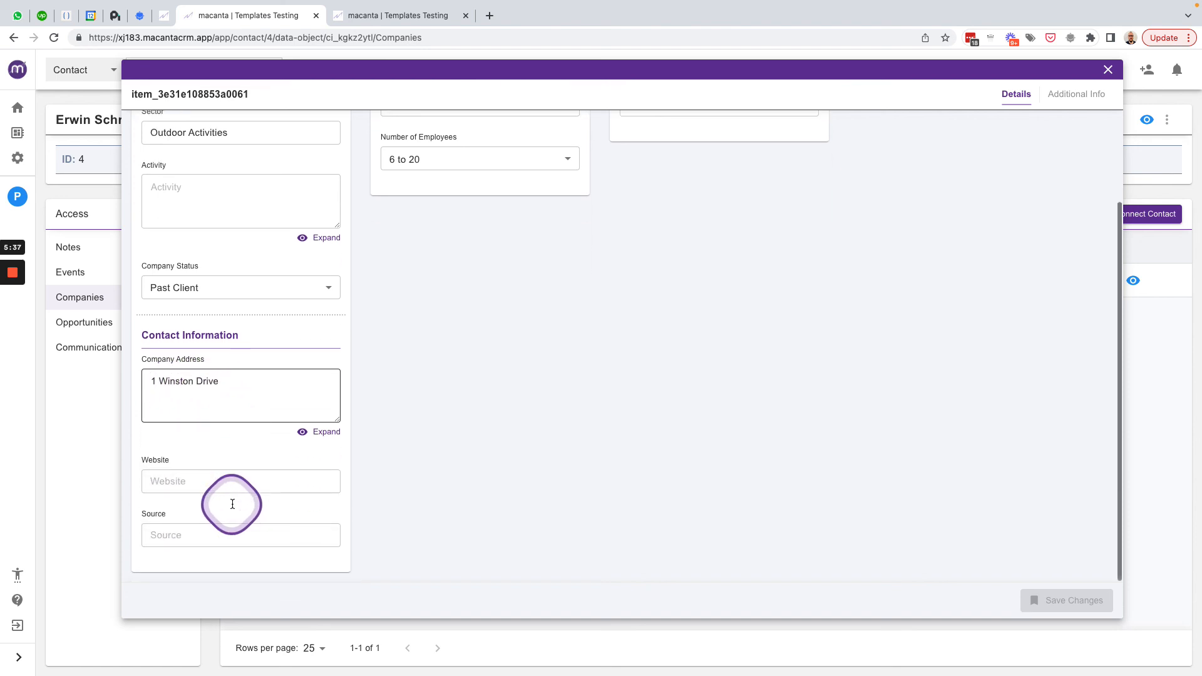
scroll(241, 469, "up", 3)
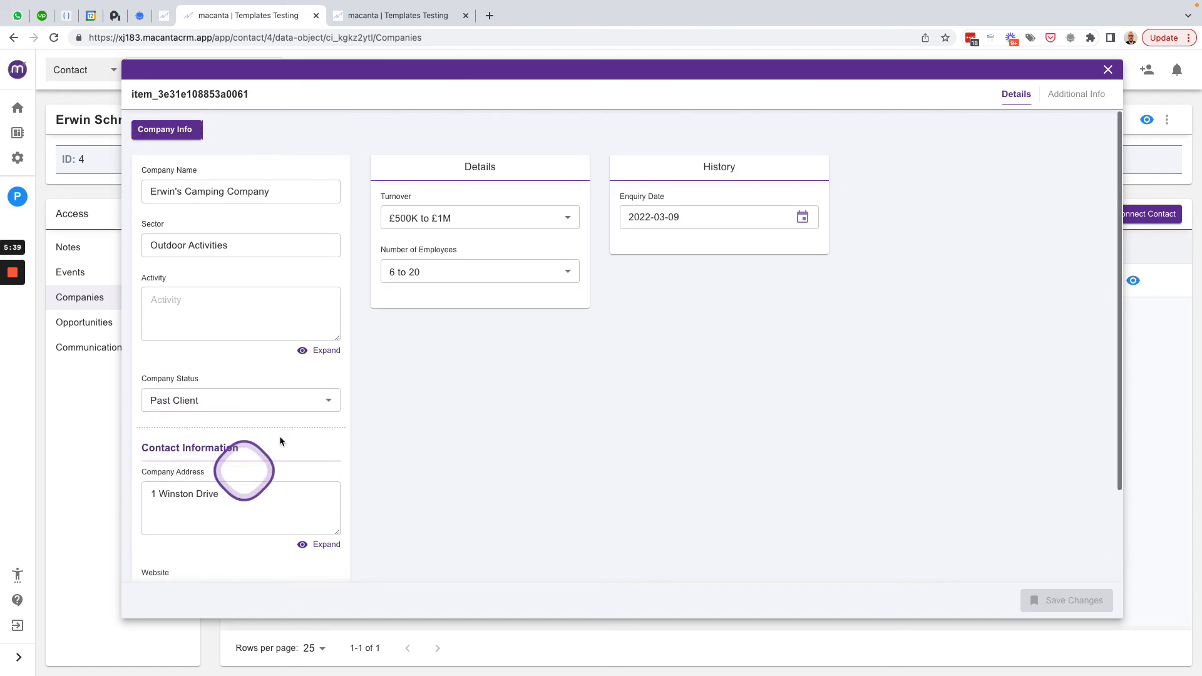
left_click(1119, 72)
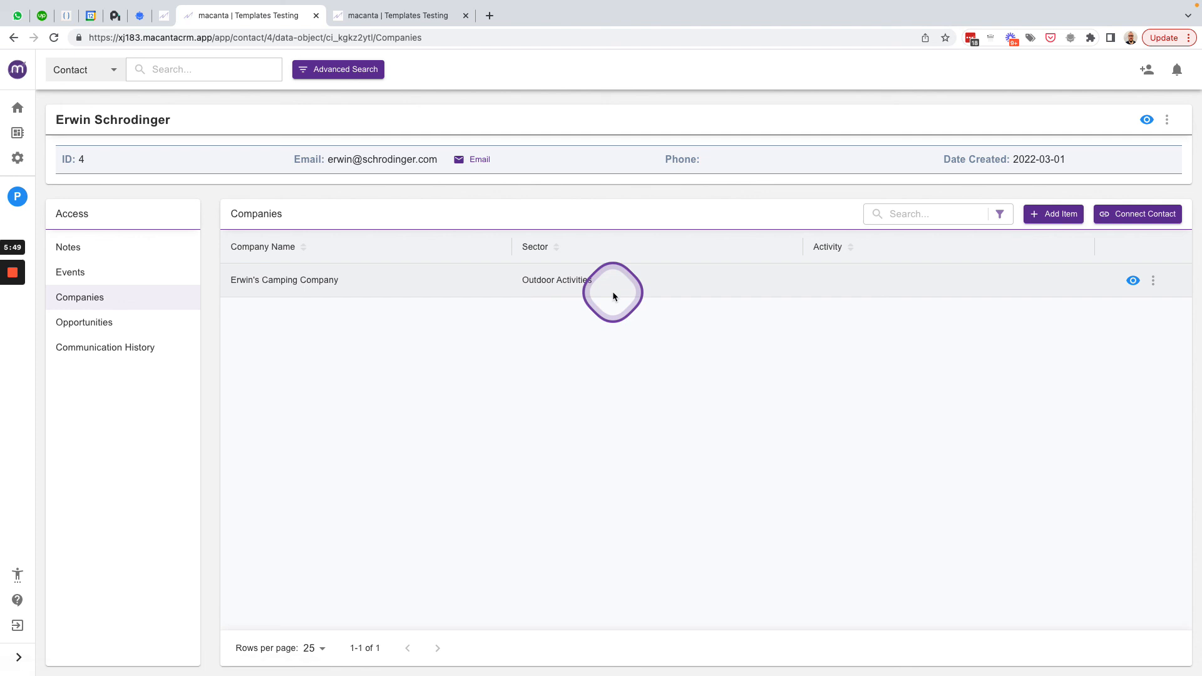
left_click(423, 356)
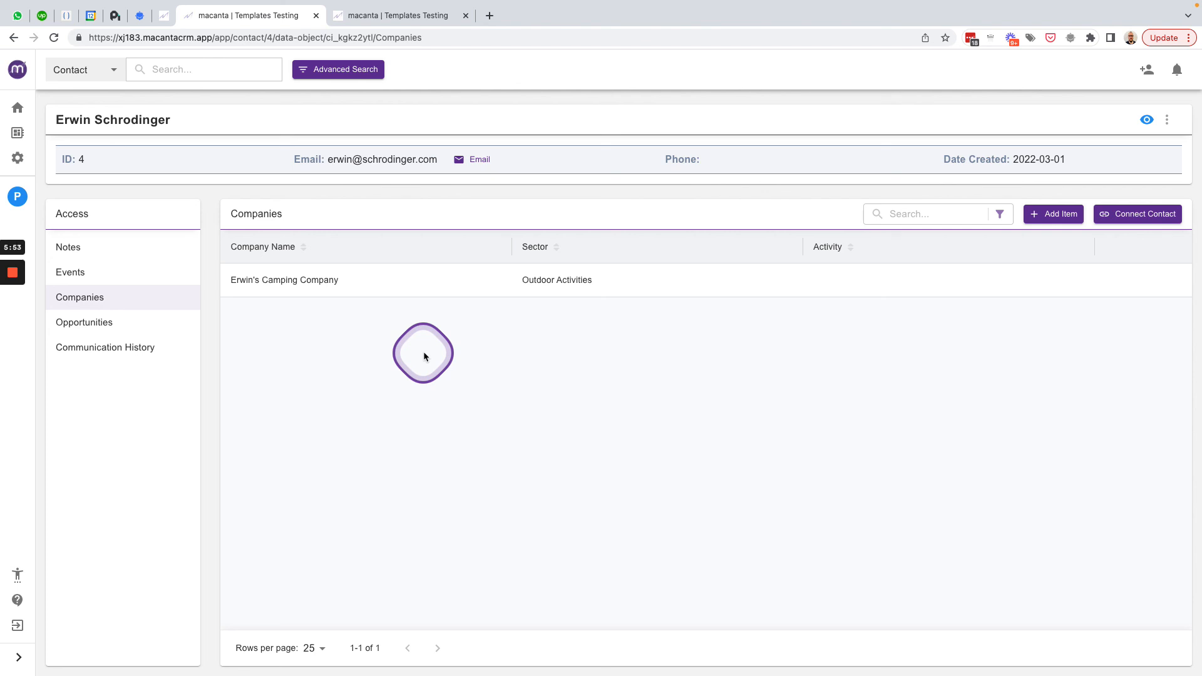
left_click(247, 354)
left_click(86, 212)
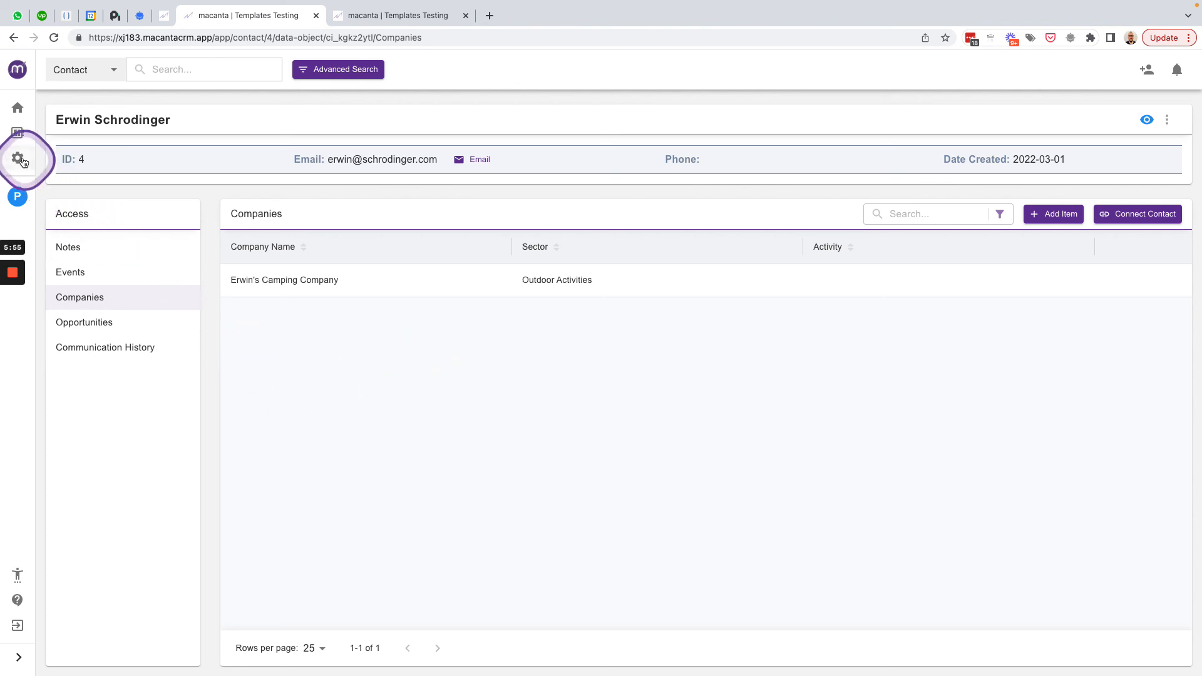
left_click(131, 251)
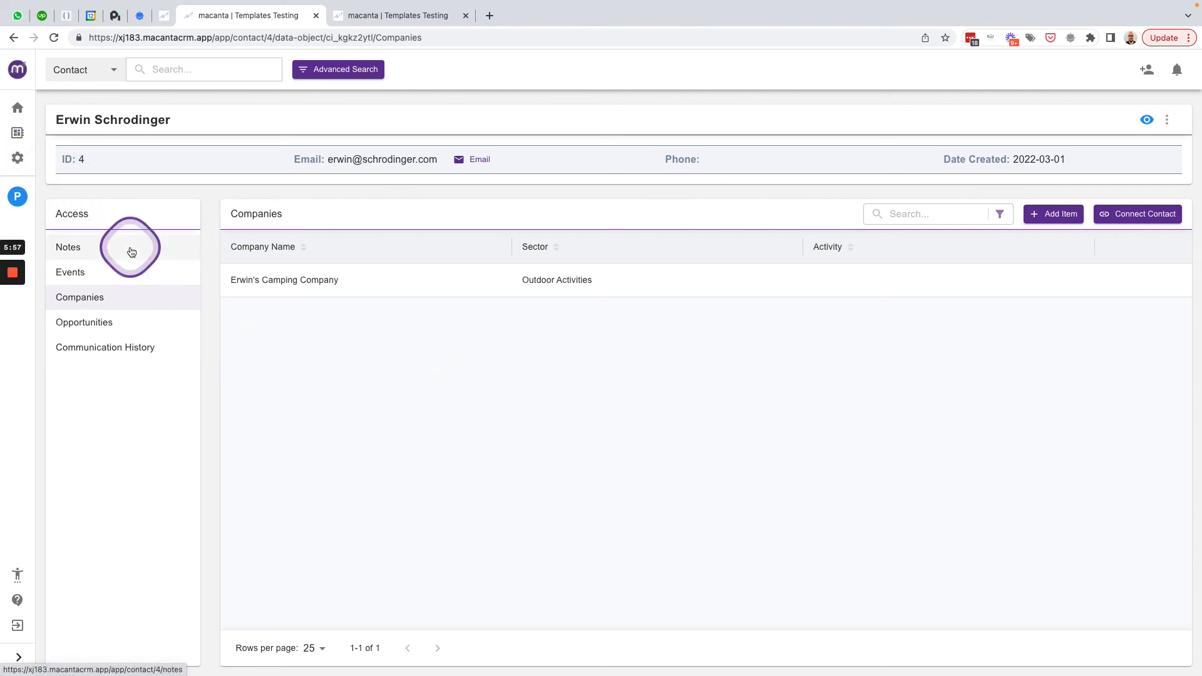